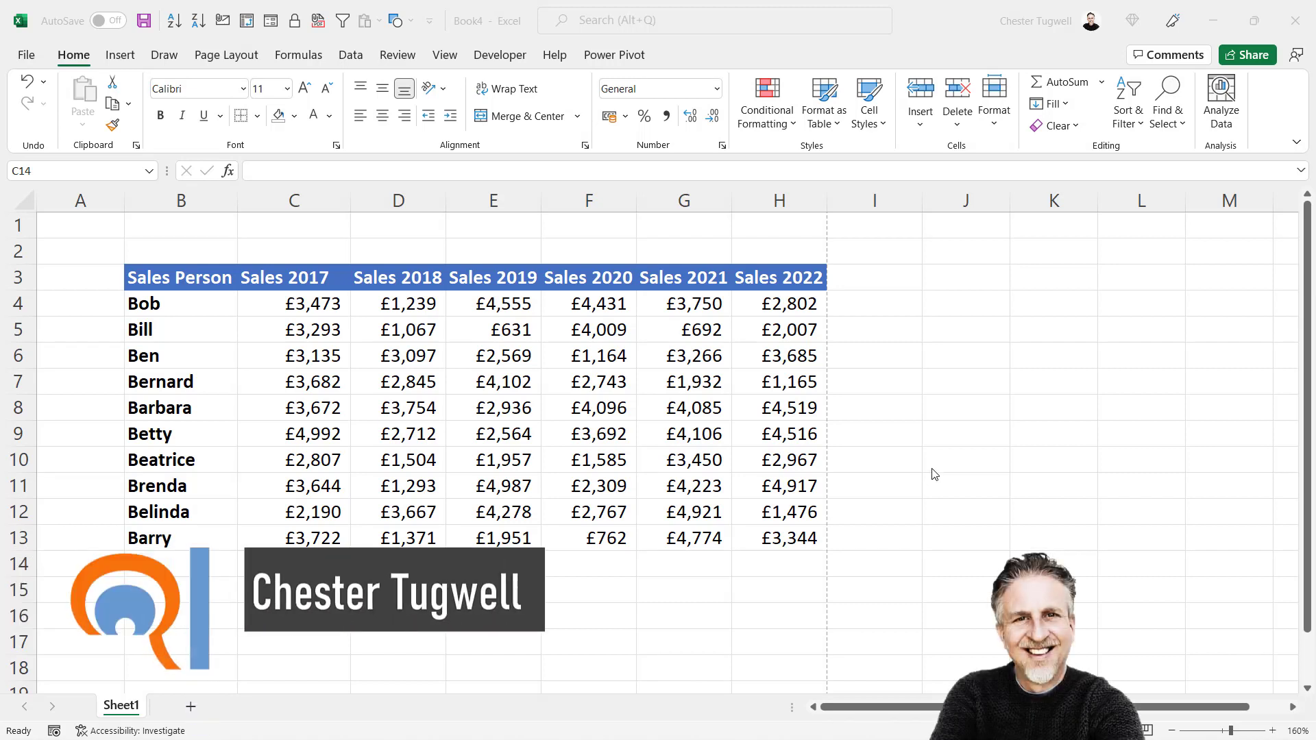
# Step: Check the sales table in print preview, then return to the worksheet
pyautogui.click(36, 59)
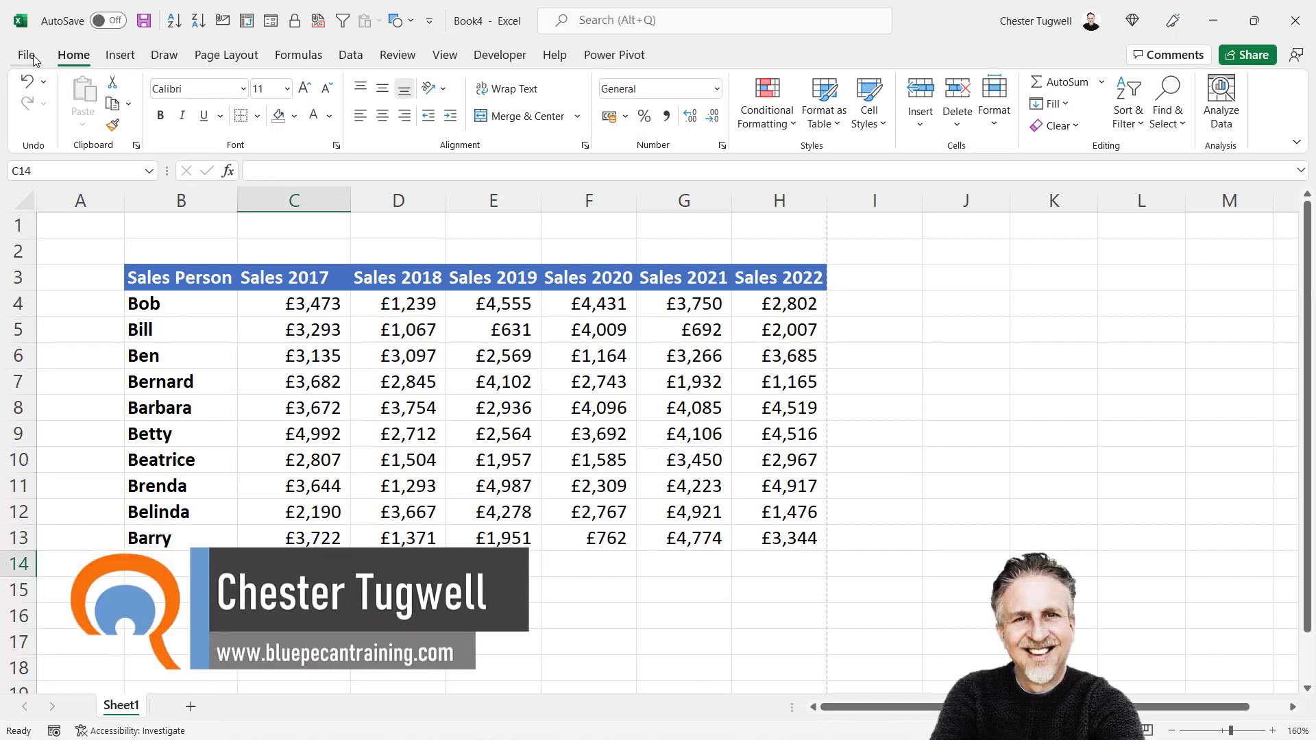
pyautogui.click(33, 60)
pyautogui.click(53, 309)
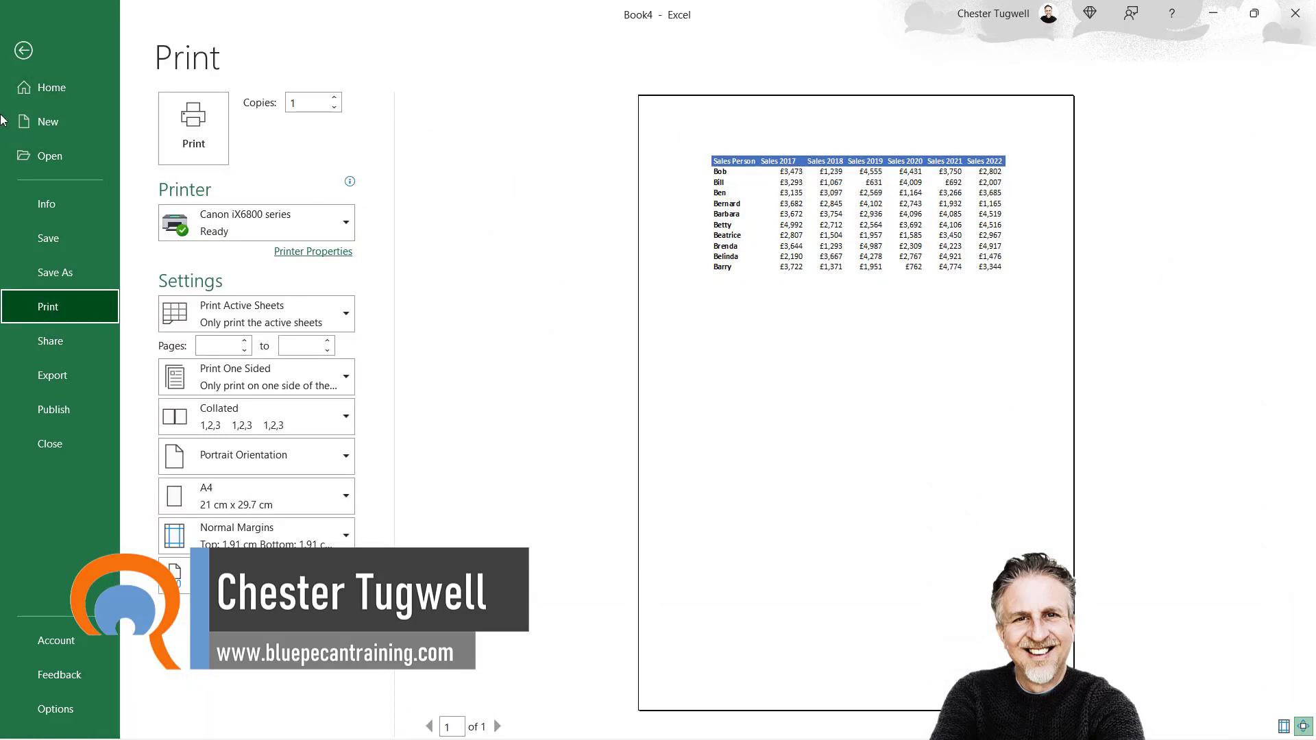
pyautogui.click(25, 50)
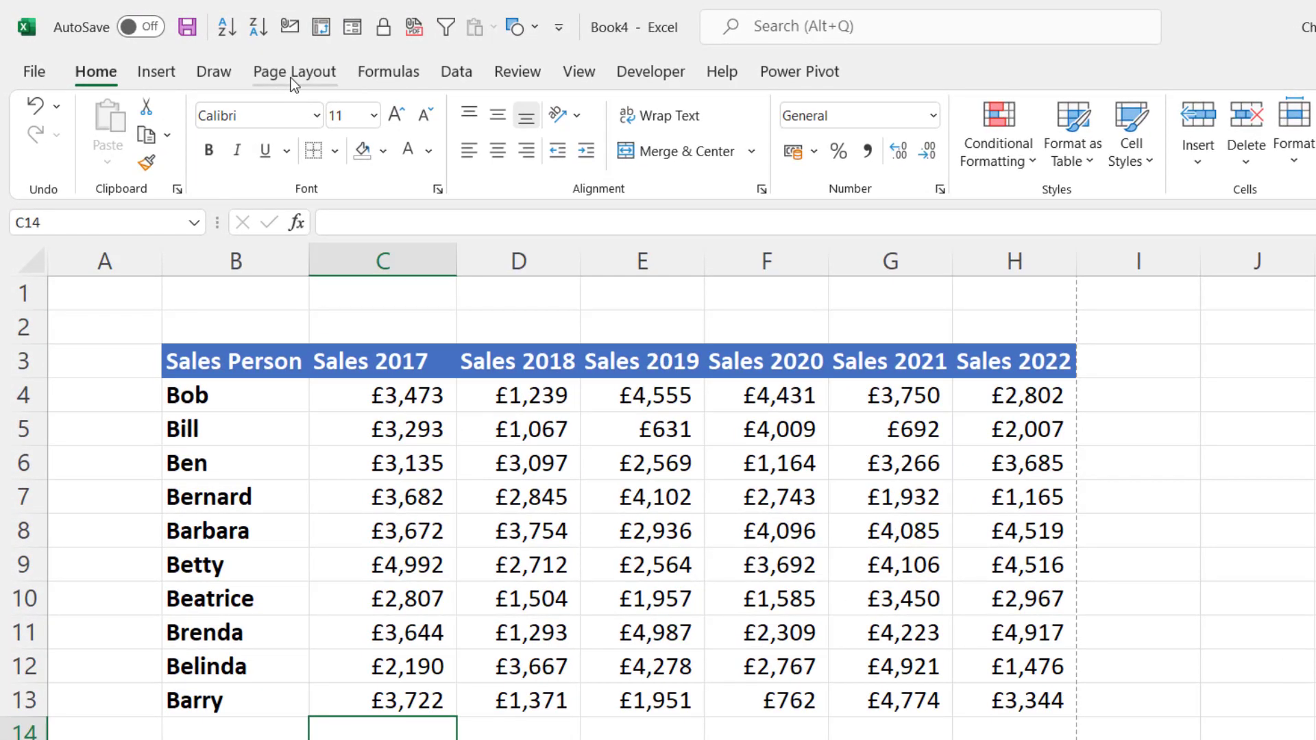
# Step: Tick Print under Gridlines in Page Layout Sheet Options and reopen the print preview
pyautogui.click(290, 73)
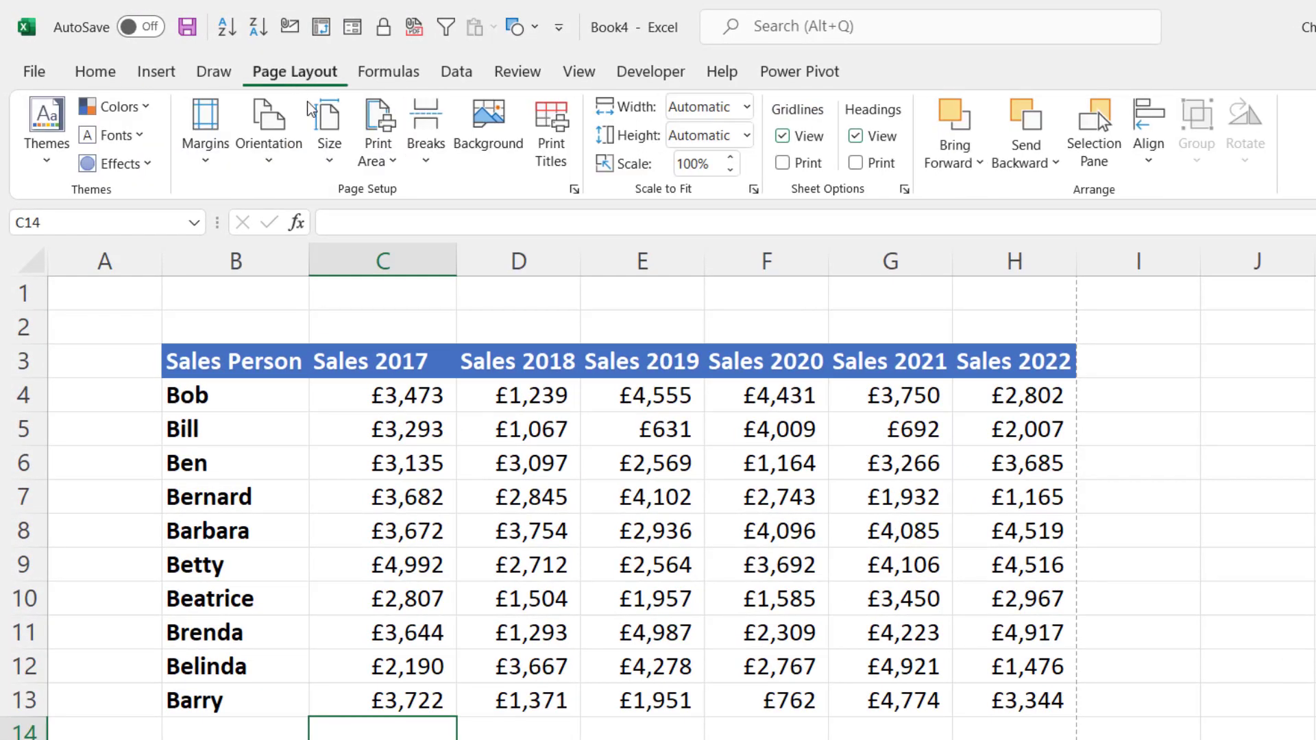
pyautogui.click(782, 164)
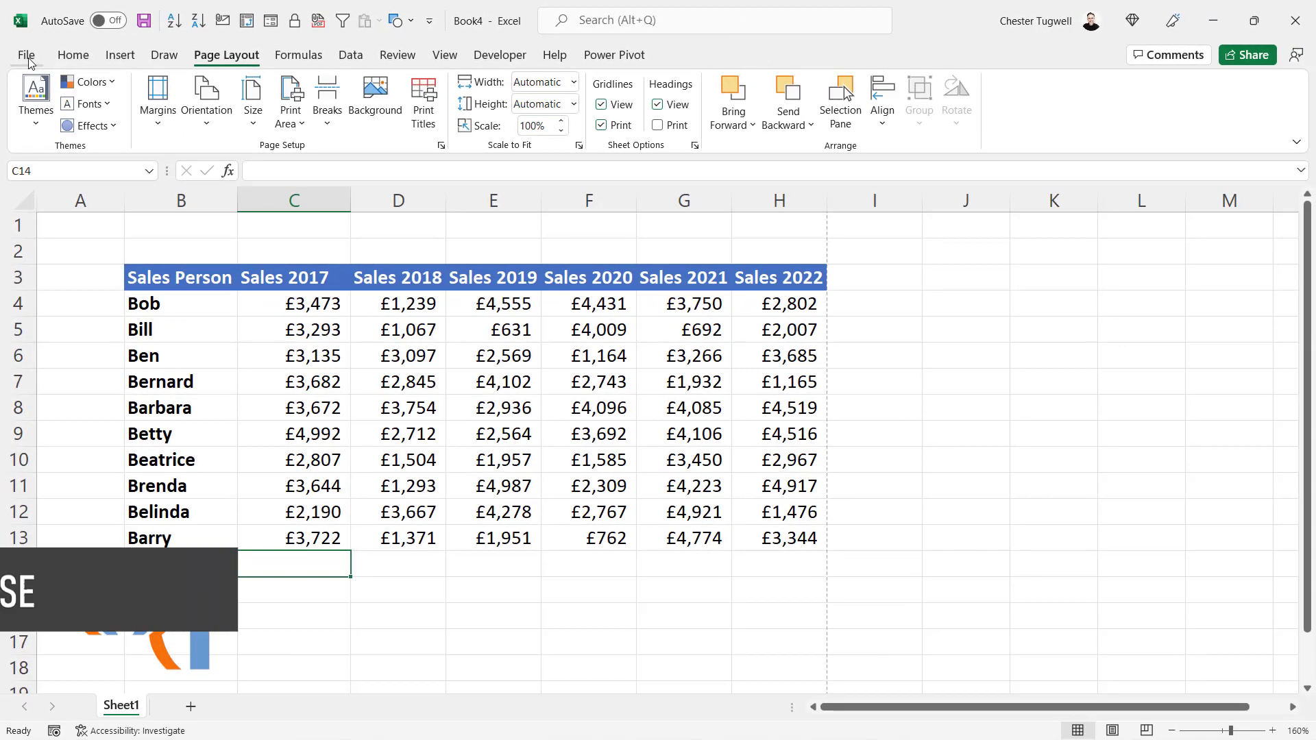
pyautogui.click(28, 61)
pyautogui.click(52, 301)
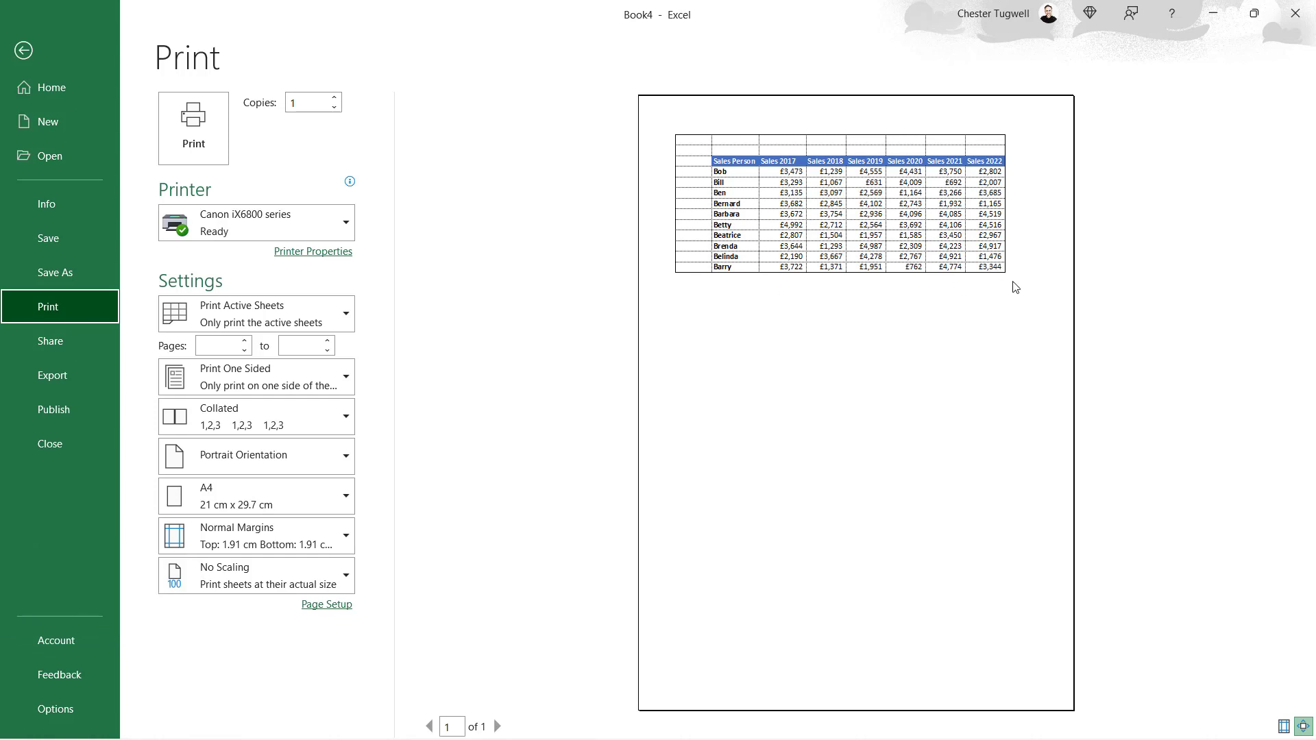
pyautogui.click(25, 50)
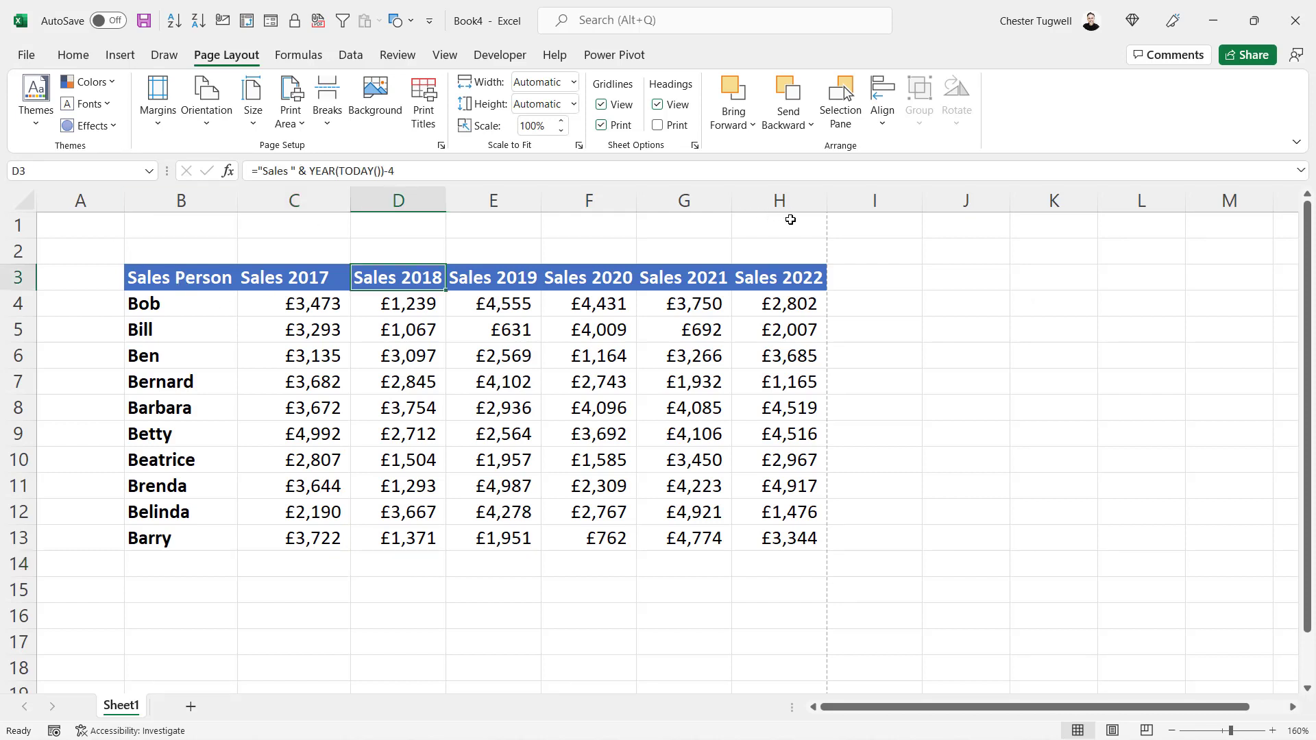
# Step: Select the range from A1 to column H and change printing to Print Selection
pyautogui.click(58, 223)
pyautogui.moveTo(156, 225); pyautogui.dragTo(775, 610)
pyautogui.click(27, 55)
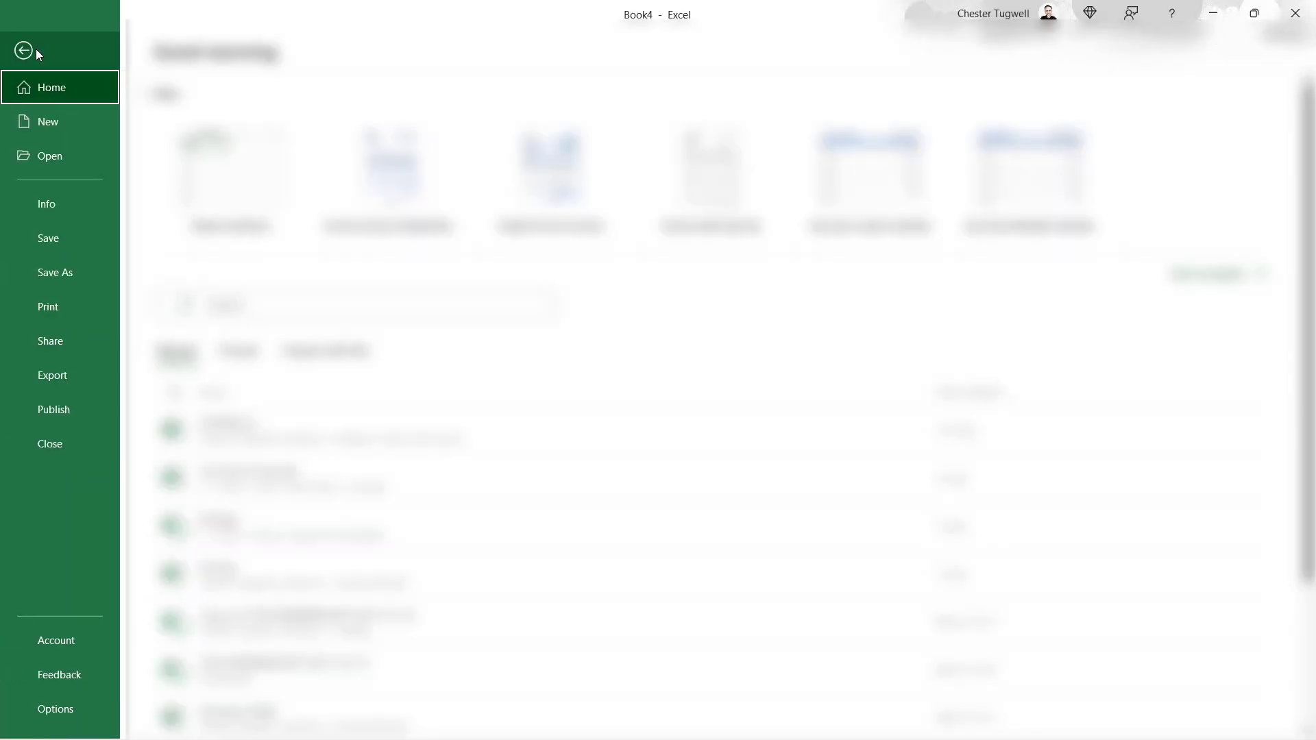
pyautogui.click(69, 307)
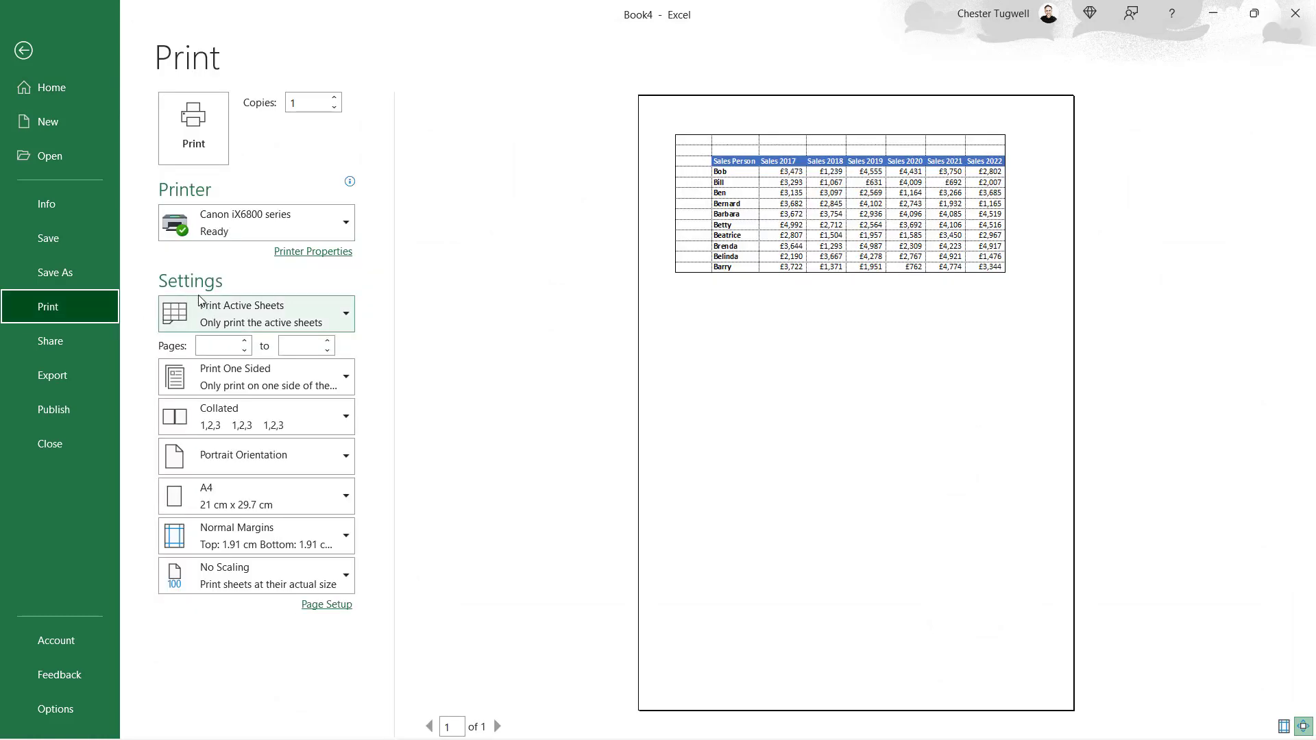
pyautogui.click(346, 316)
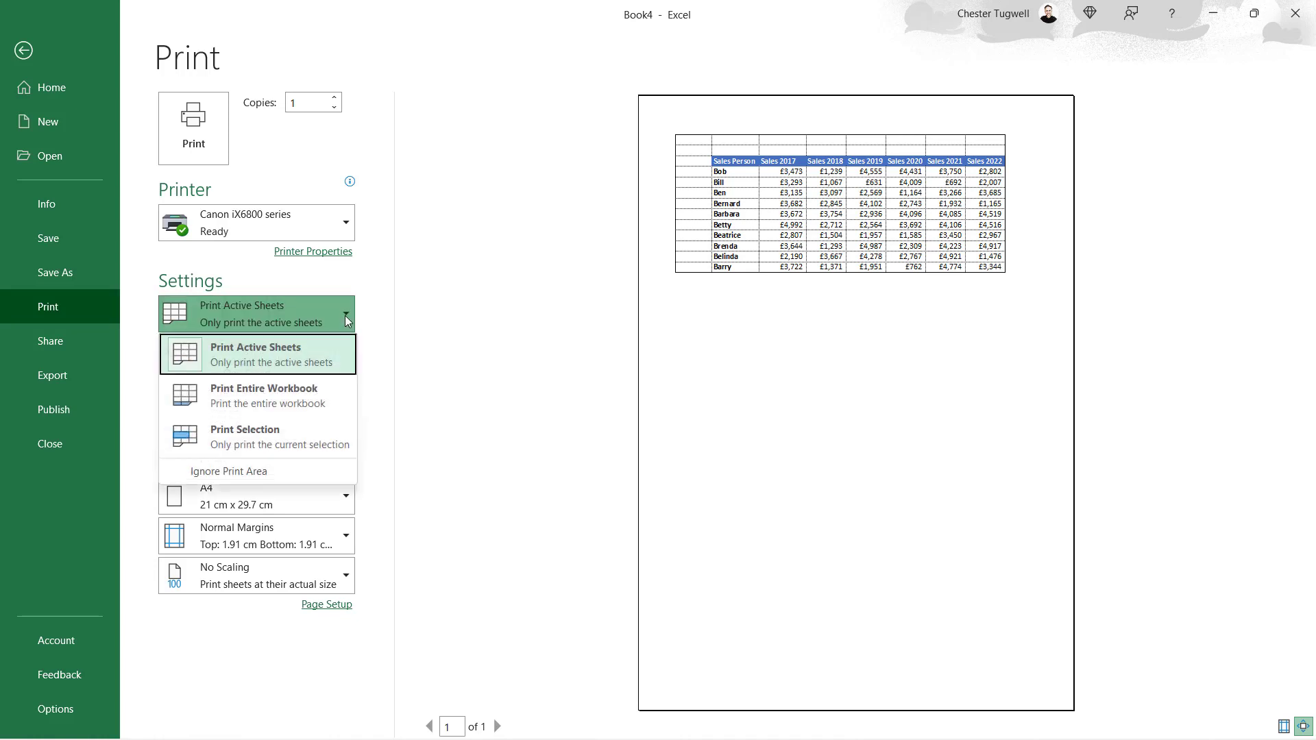
pyautogui.click(250, 441)
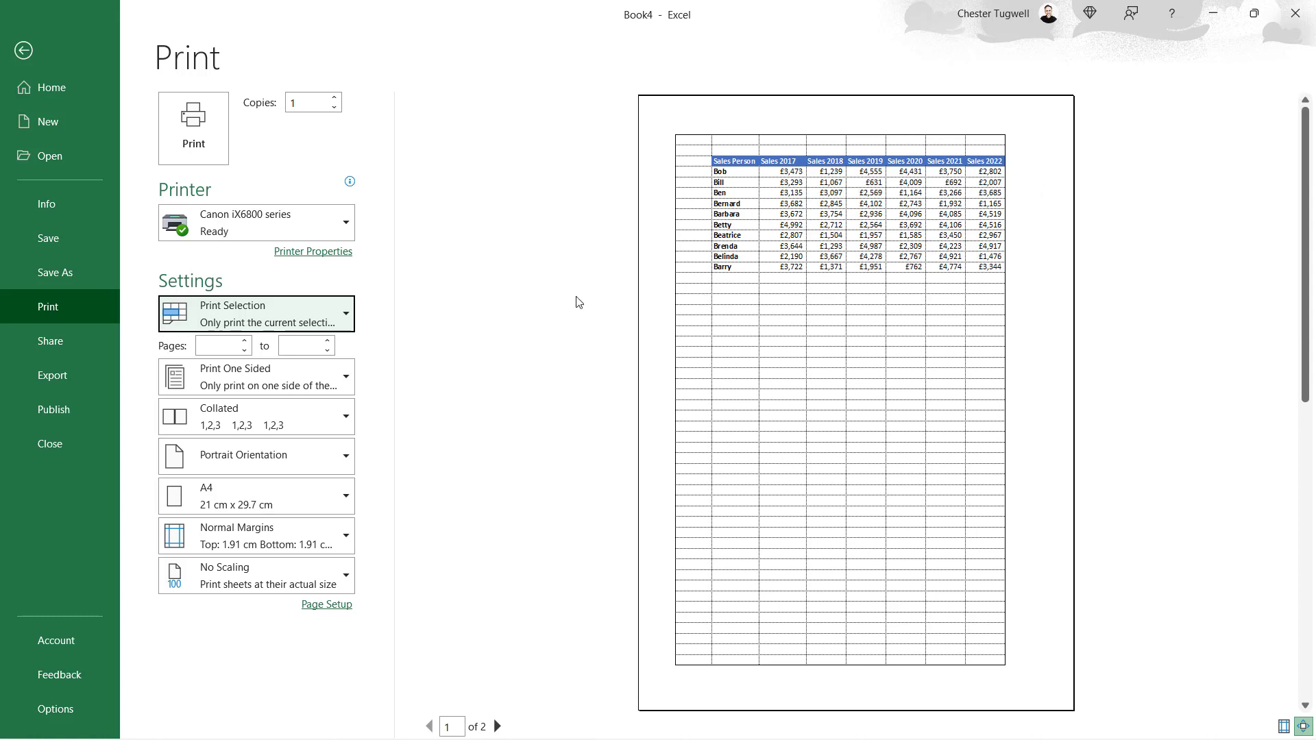
# Step: Turn on Draft quality in Page Setup's Sheet tab and preview the draft printout
pyautogui.click(28, 52)
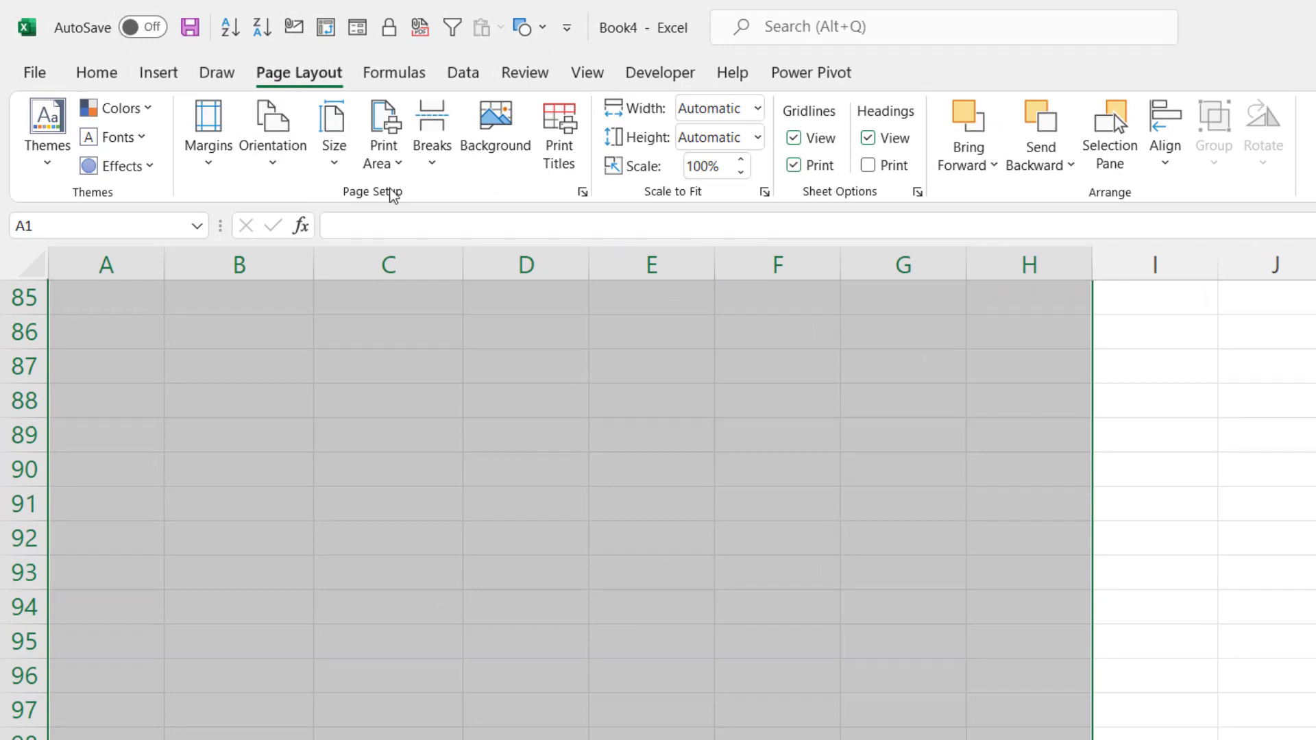
pyautogui.click(582, 193)
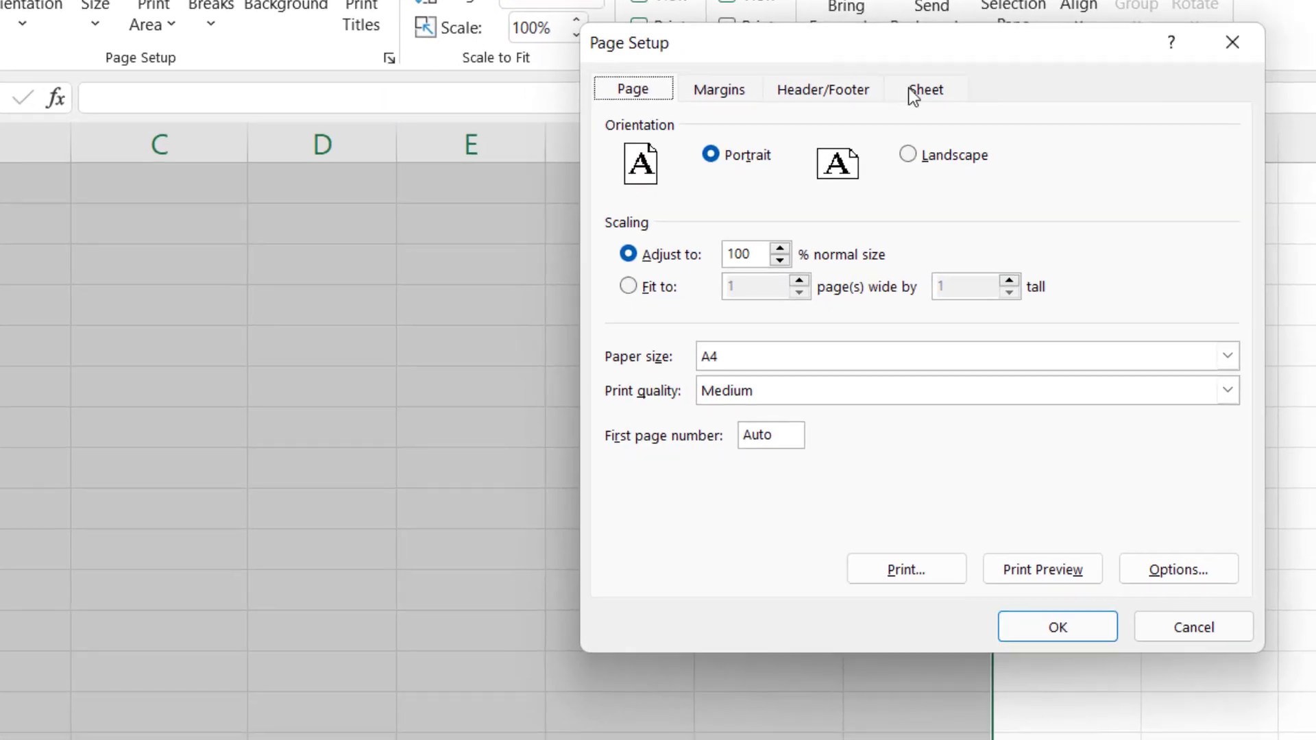
pyautogui.click(913, 96)
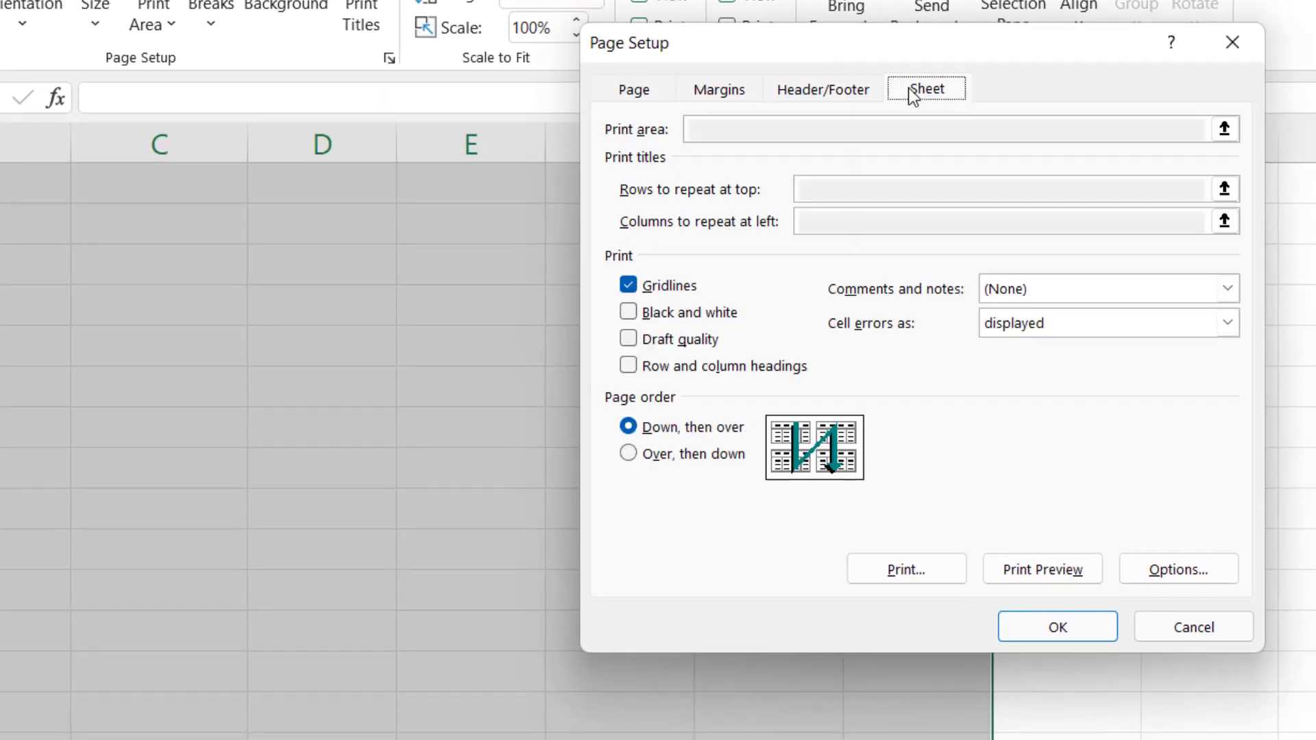
pyautogui.click(629, 340)
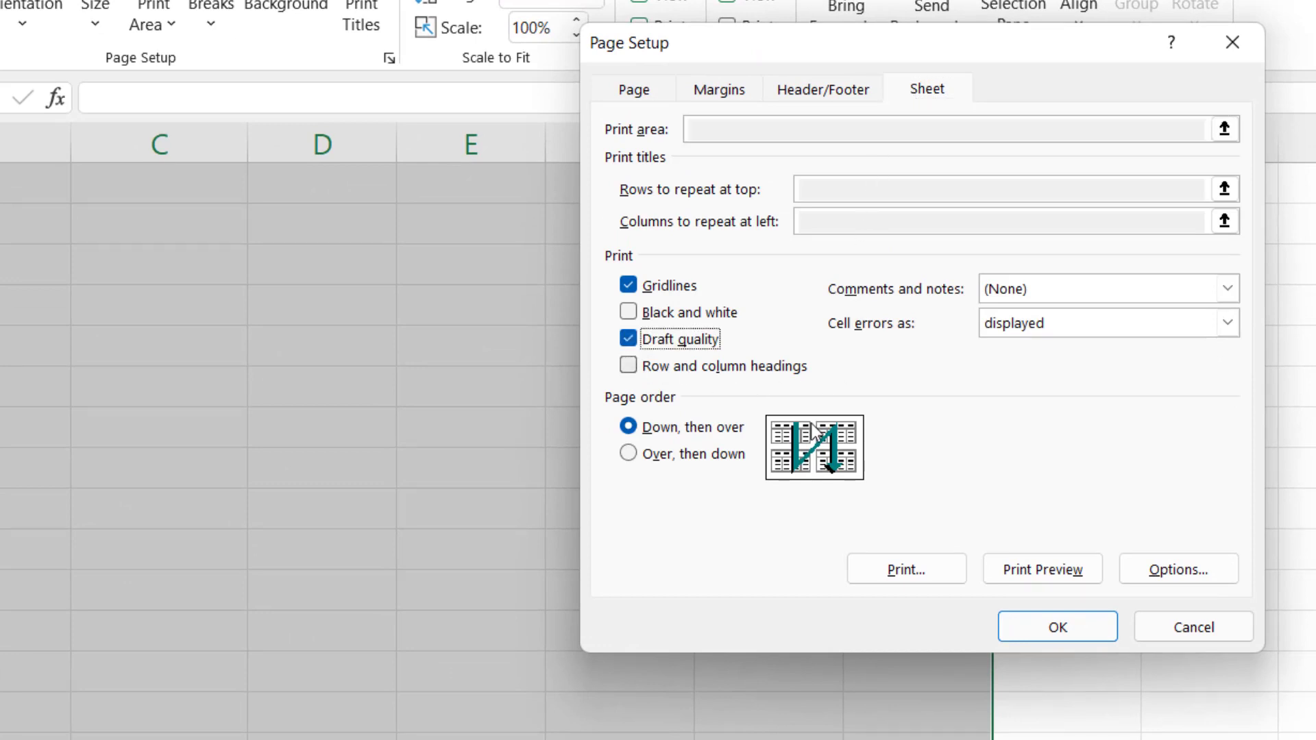
pyautogui.click(1067, 632)
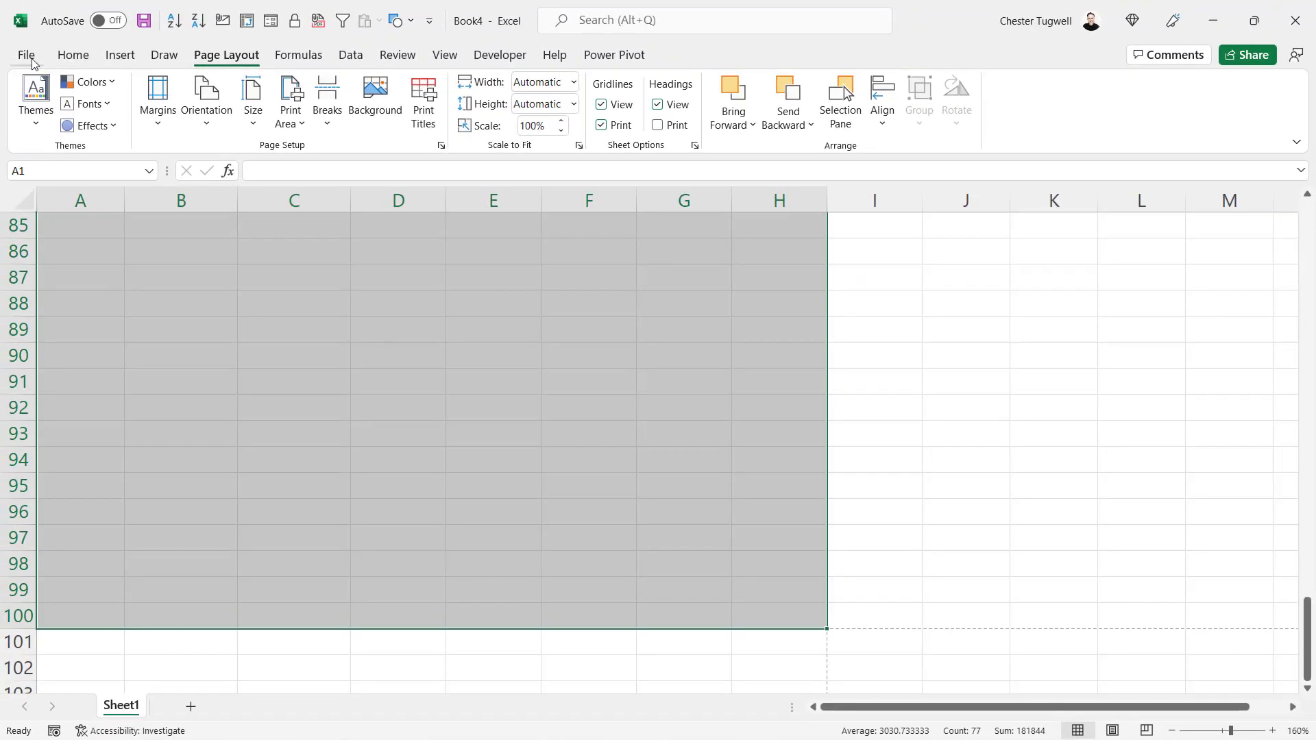
pyautogui.click(26, 53)
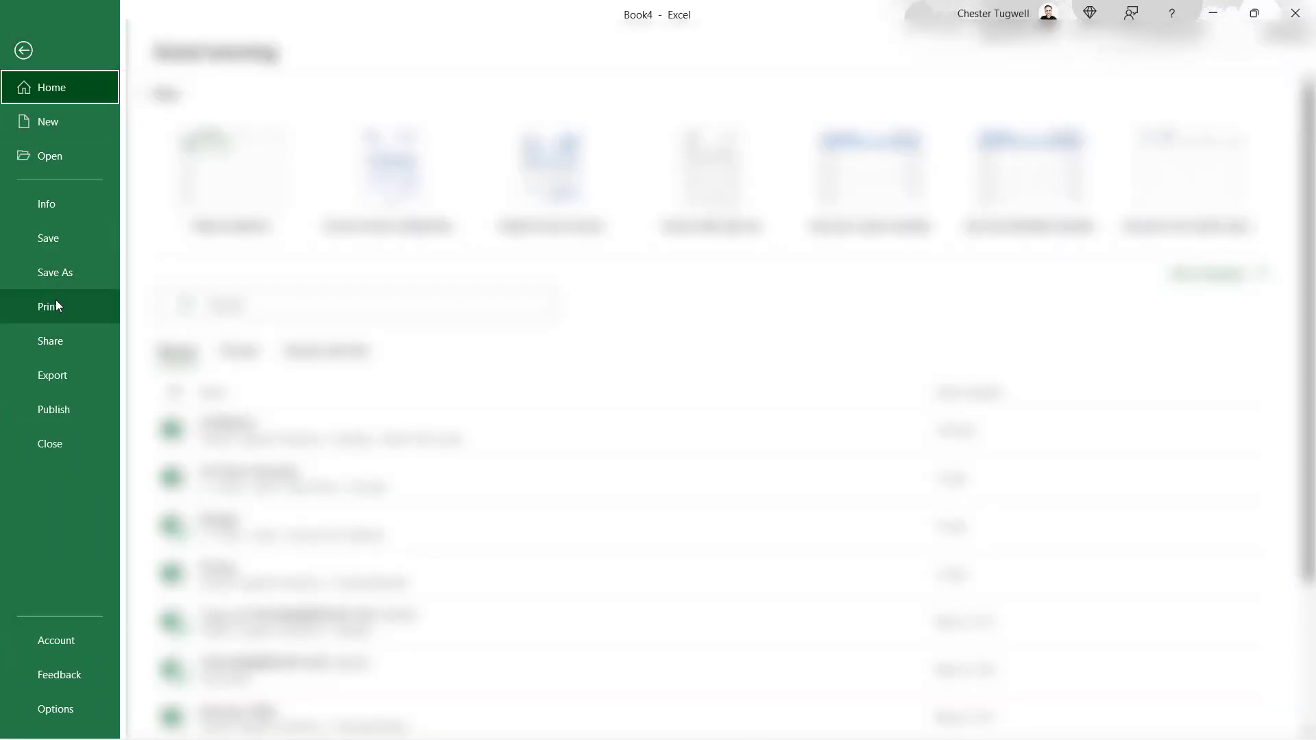
pyautogui.click(57, 304)
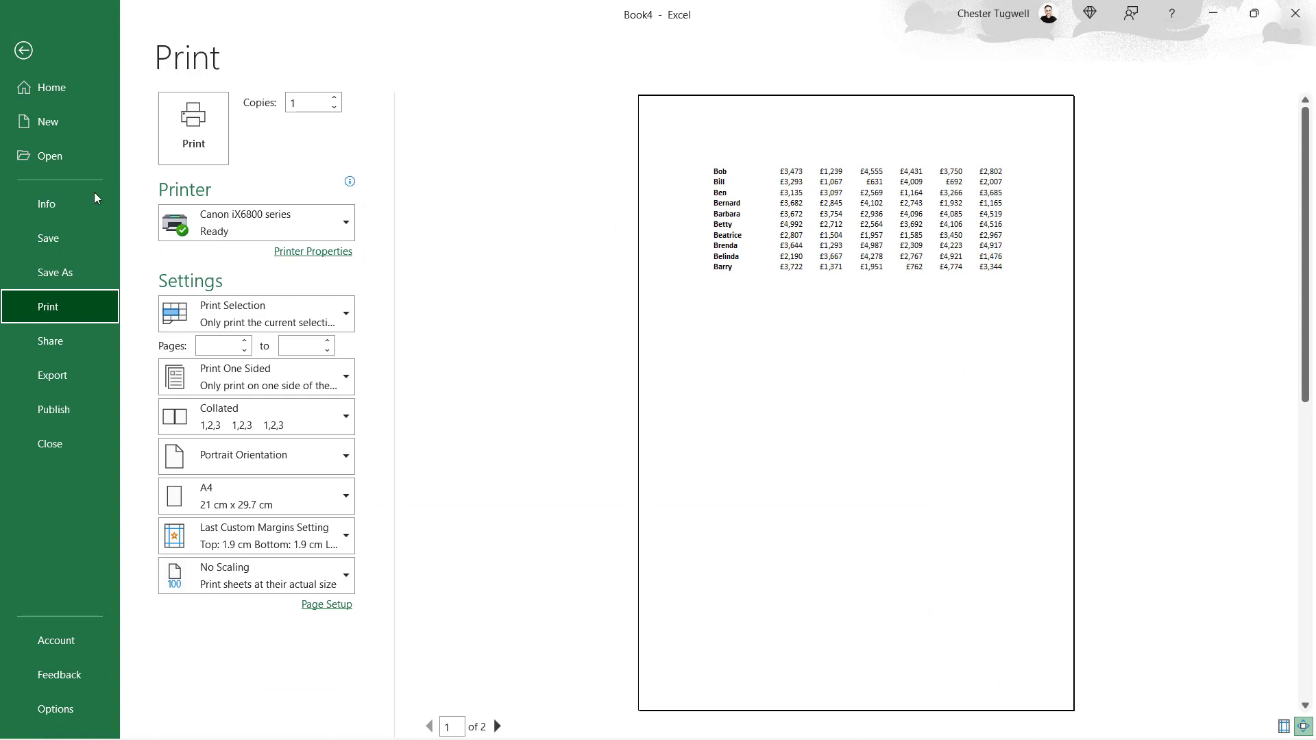
# Step: Untick Draft quality in Page Setup and preview the one-page gridlined selection
pyautogui.click(23, 51)
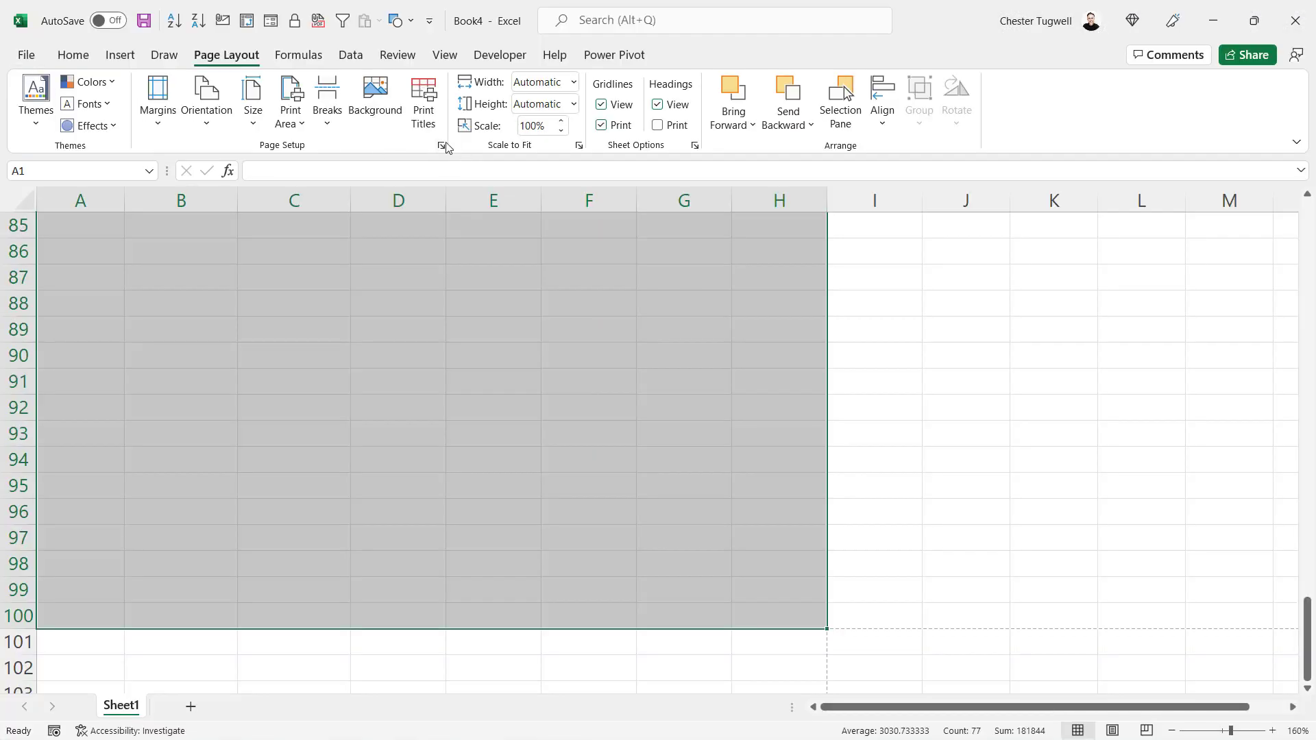
pyautogui.click(442, 145)
pyautogui.click(785, 165)
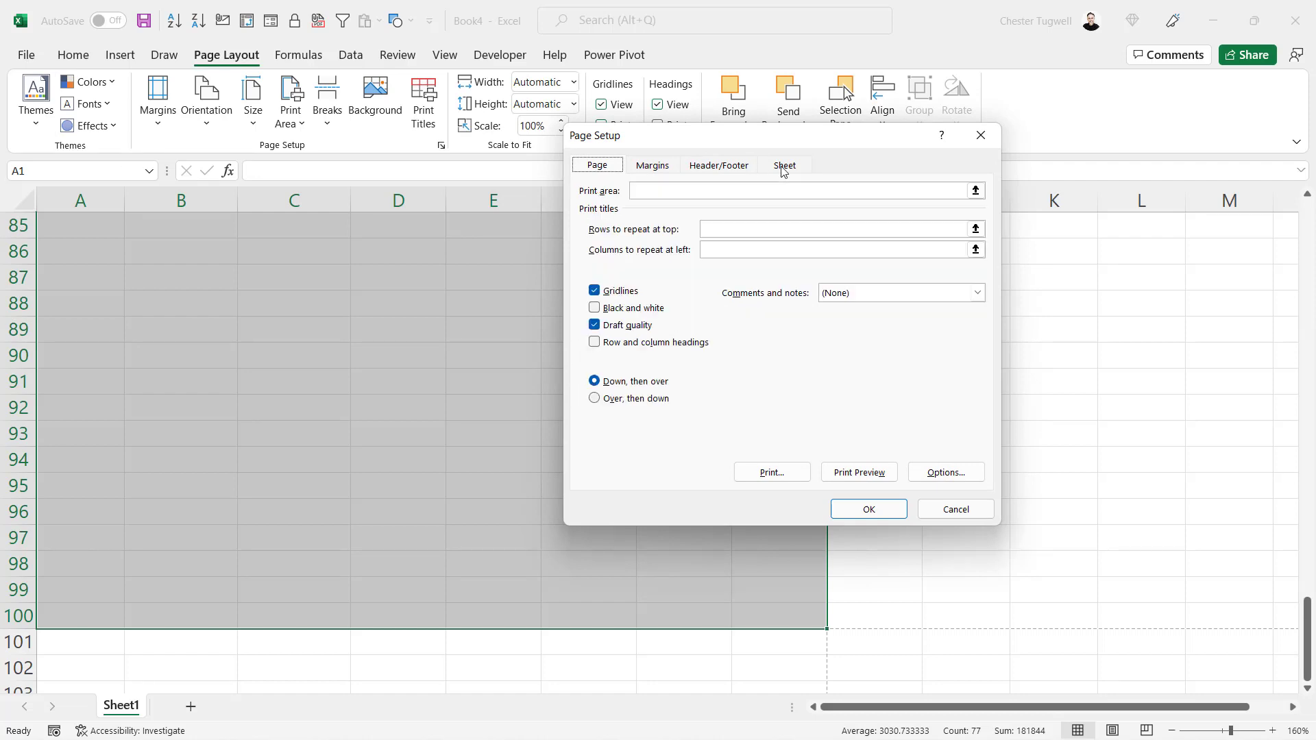
pyautogui.click(595, 325)
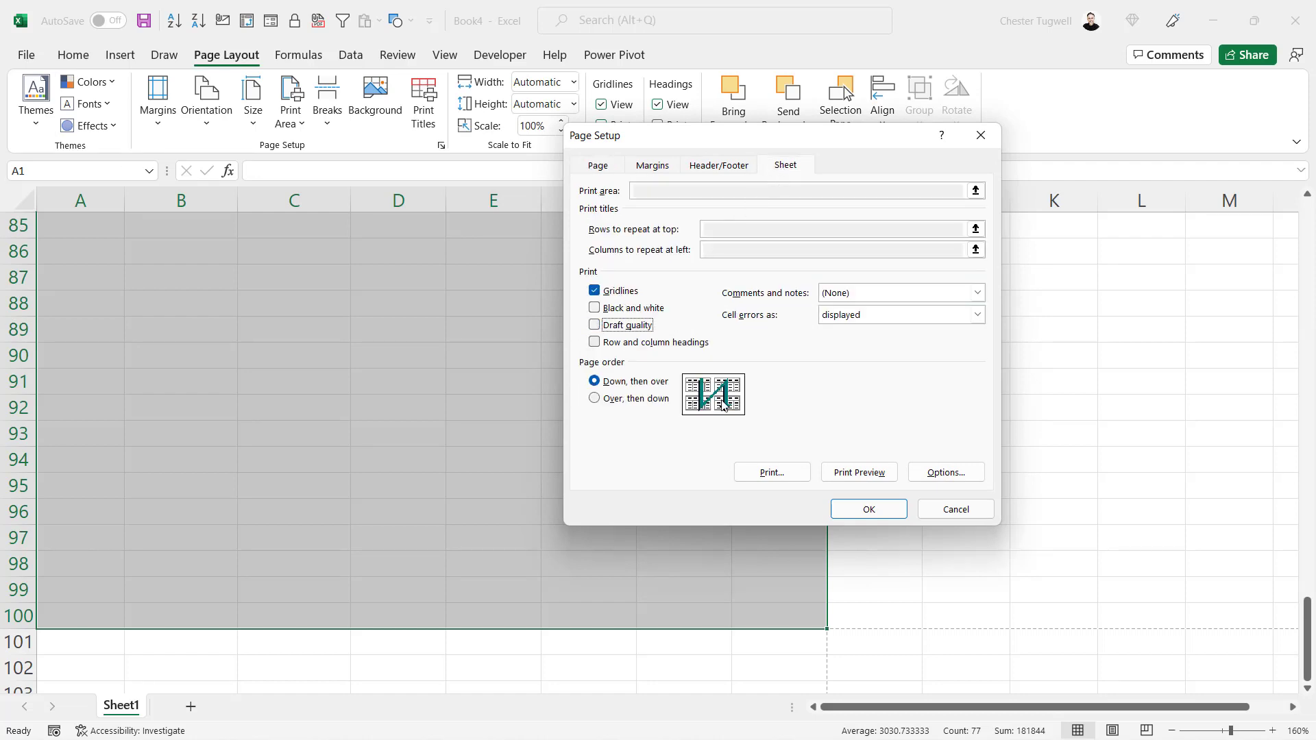
pyautogui.click(868, 509)
pyautogui.click(28, 61)
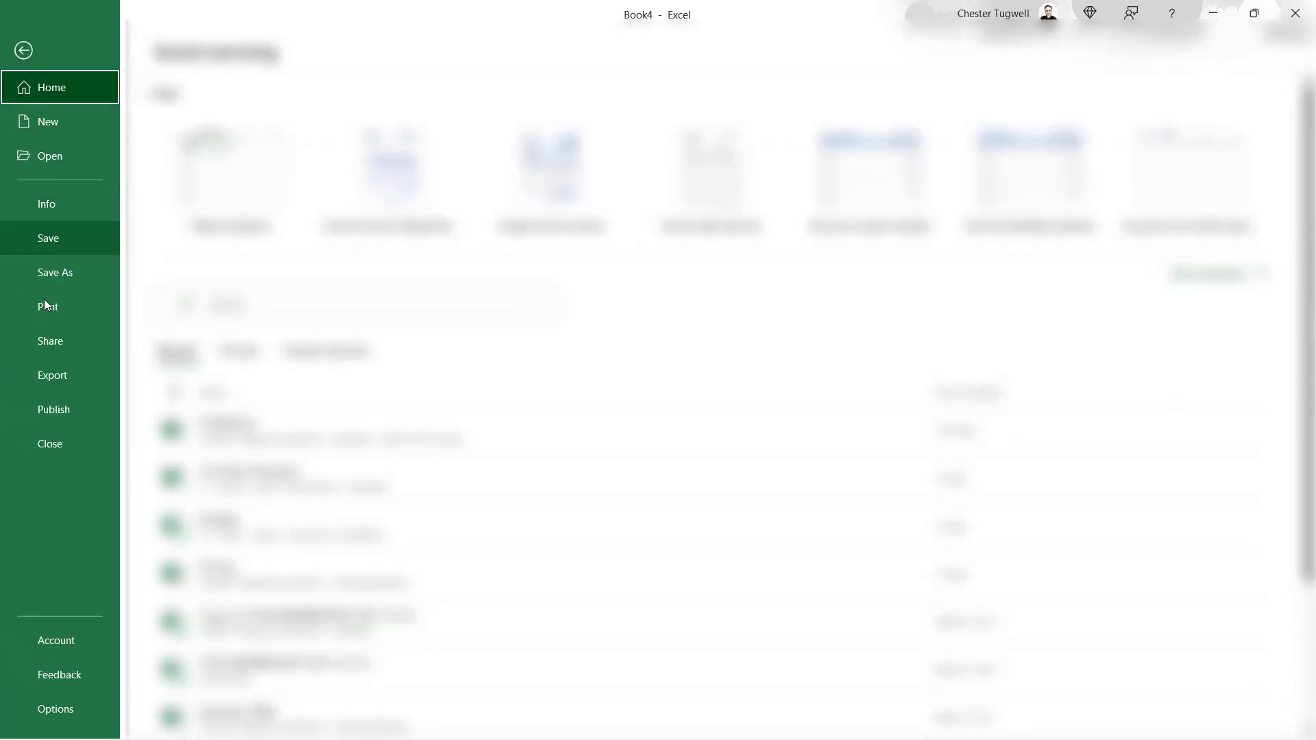
pyautogui.click(52, 315)
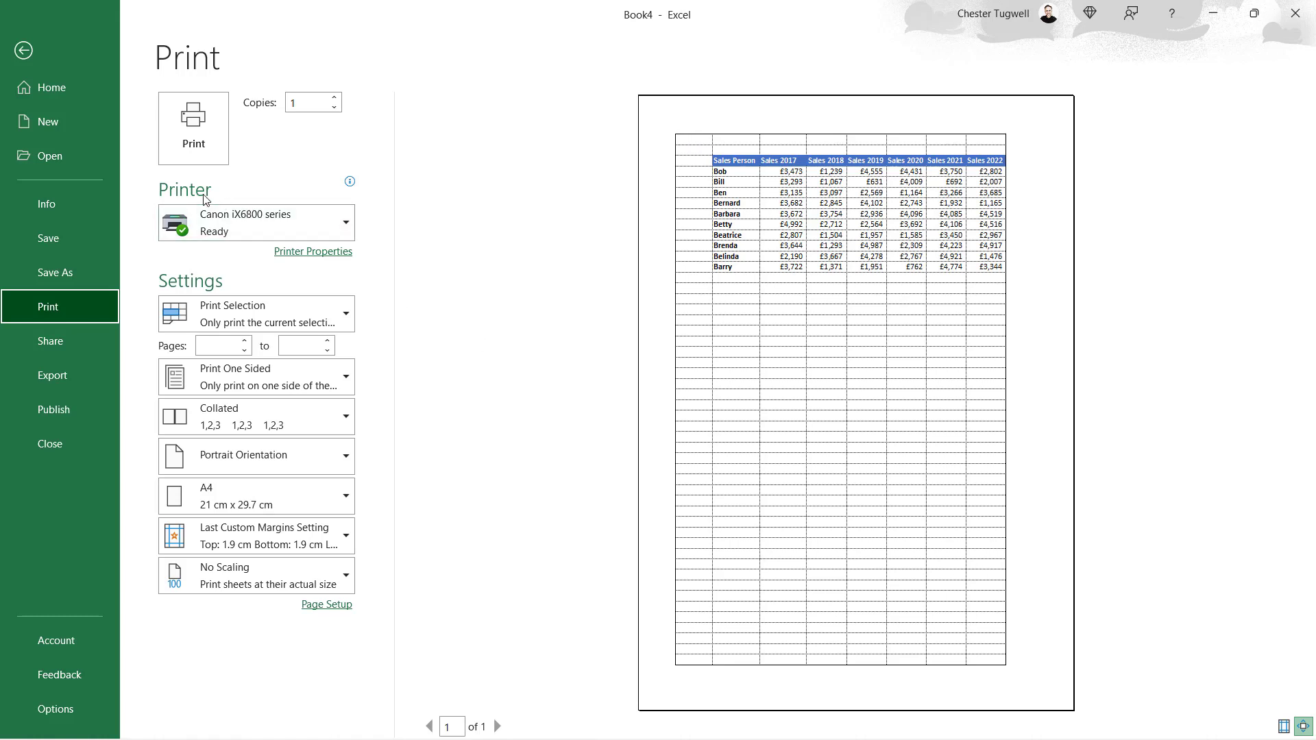
pyautogui.click(23, 52)
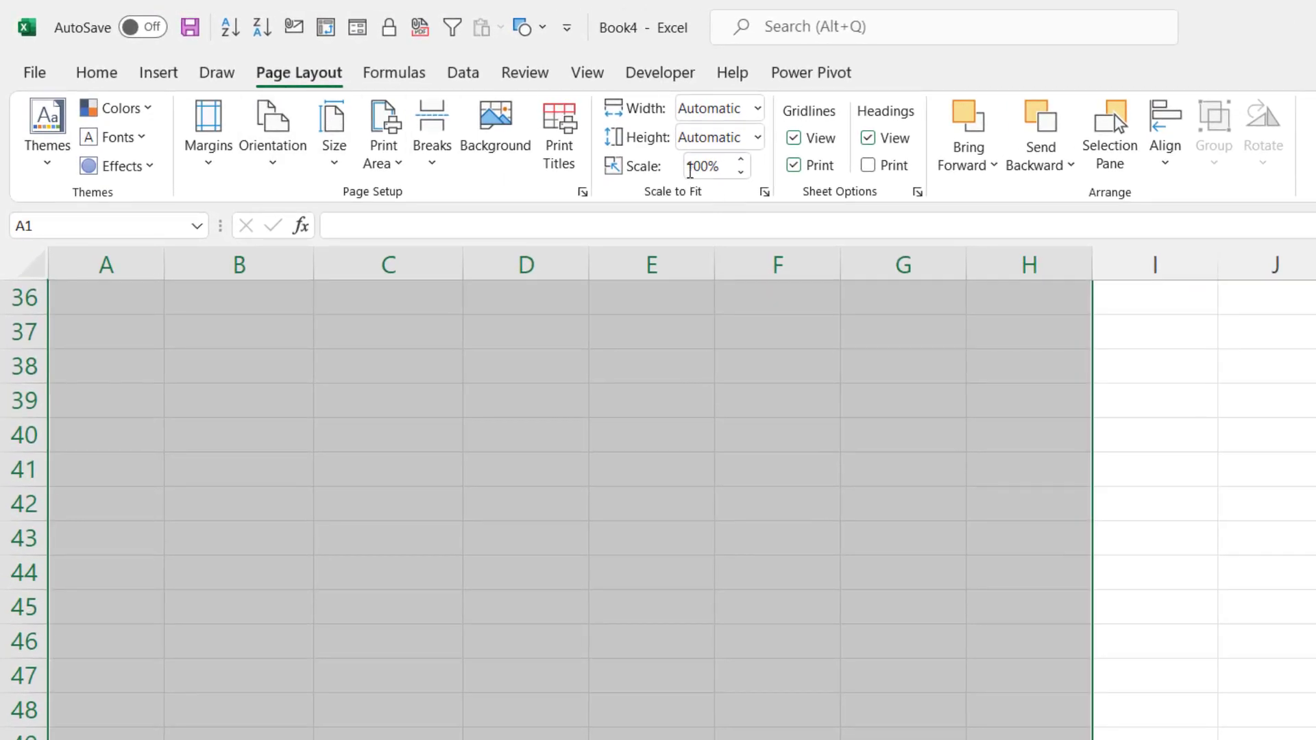
# Step: Enter 99 in the Scale to Fit scale box
pyautogui.click(727, 167)
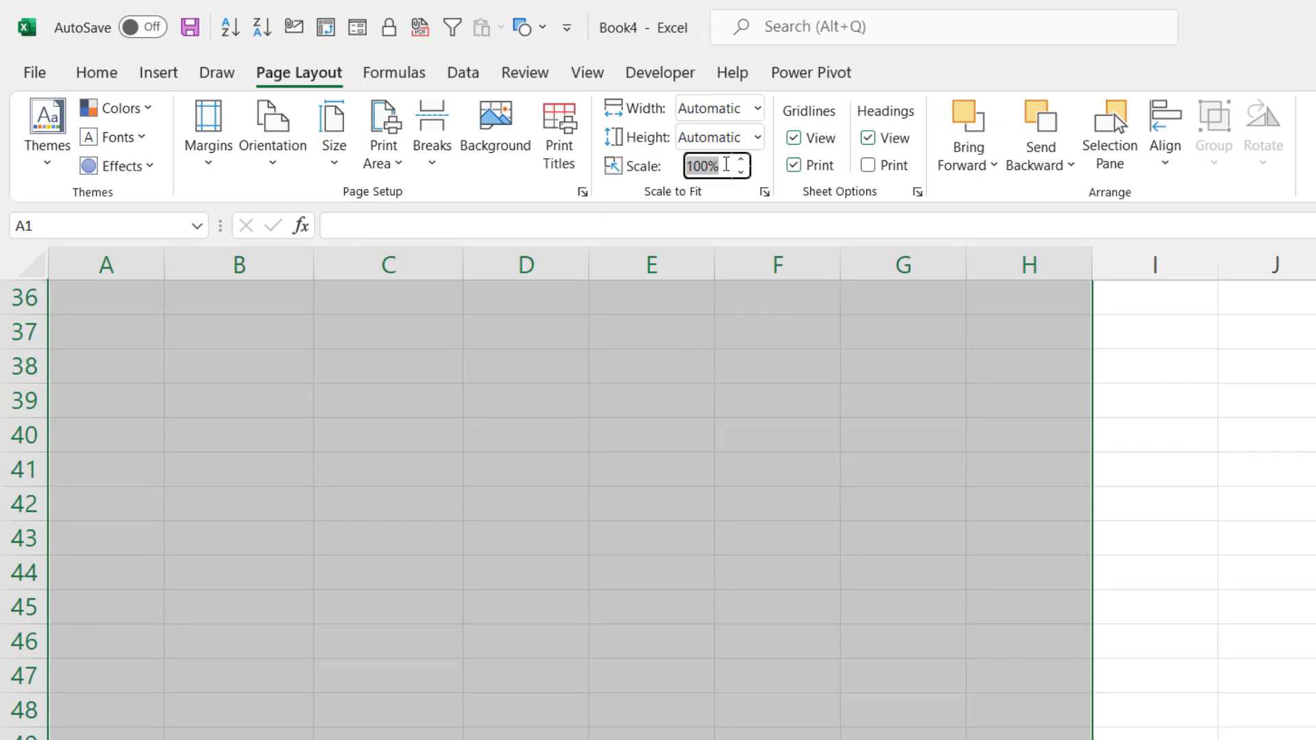
pyautogui.write('99')
# Step: Preview the current printout and return to the worksheet
pyautogui.click(34, 74)
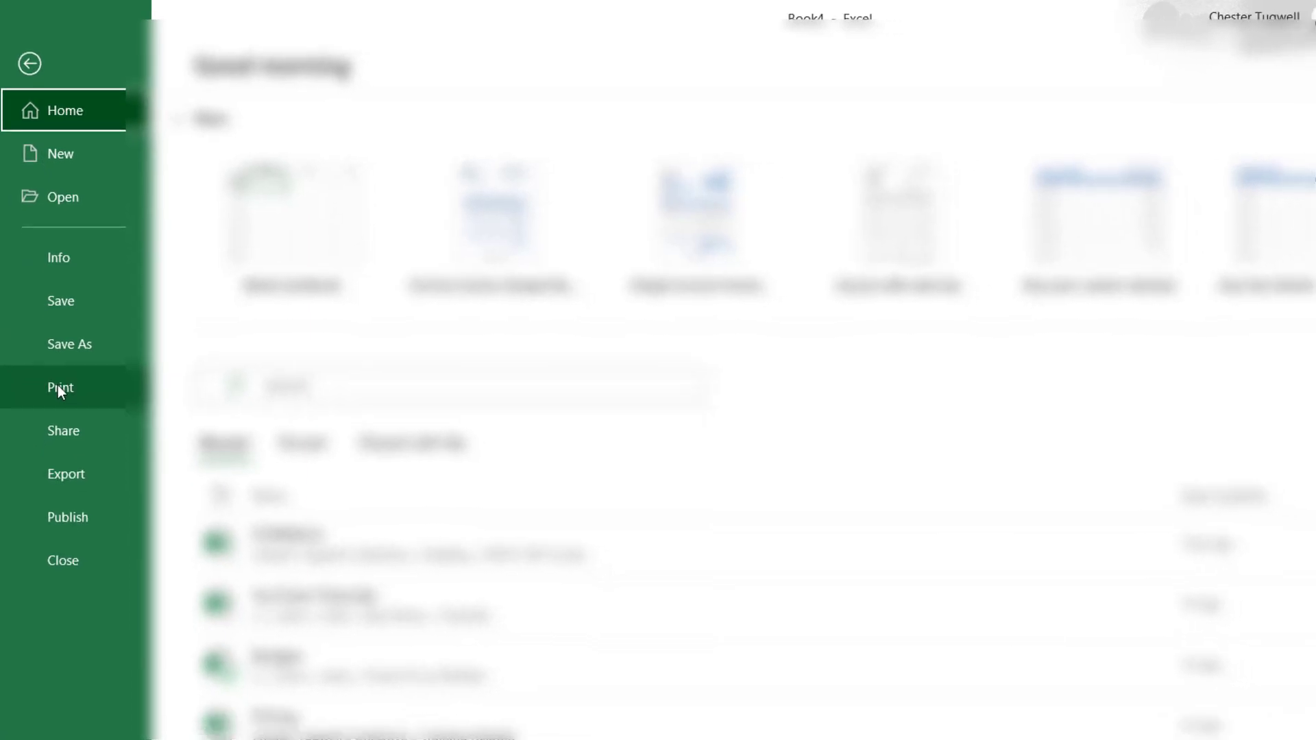
pyautogui.click(57, 387)
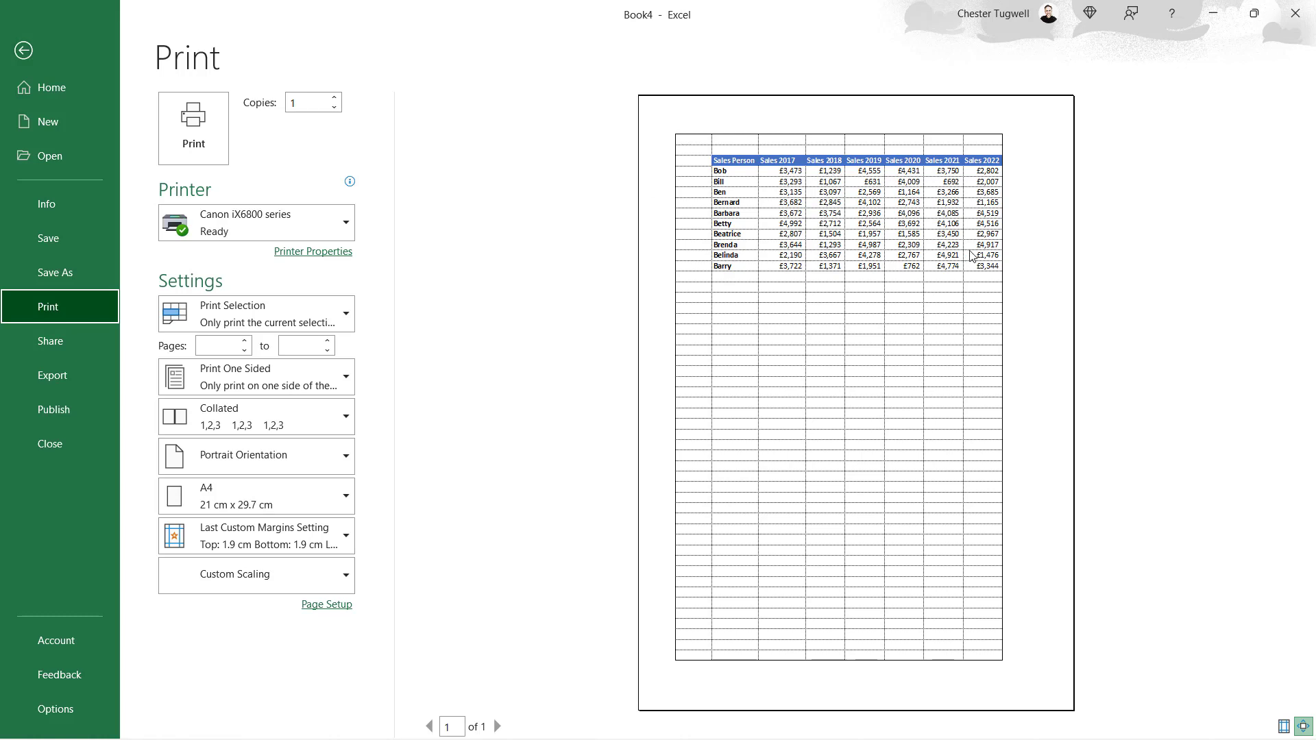
pyautogui.click(23, 50)
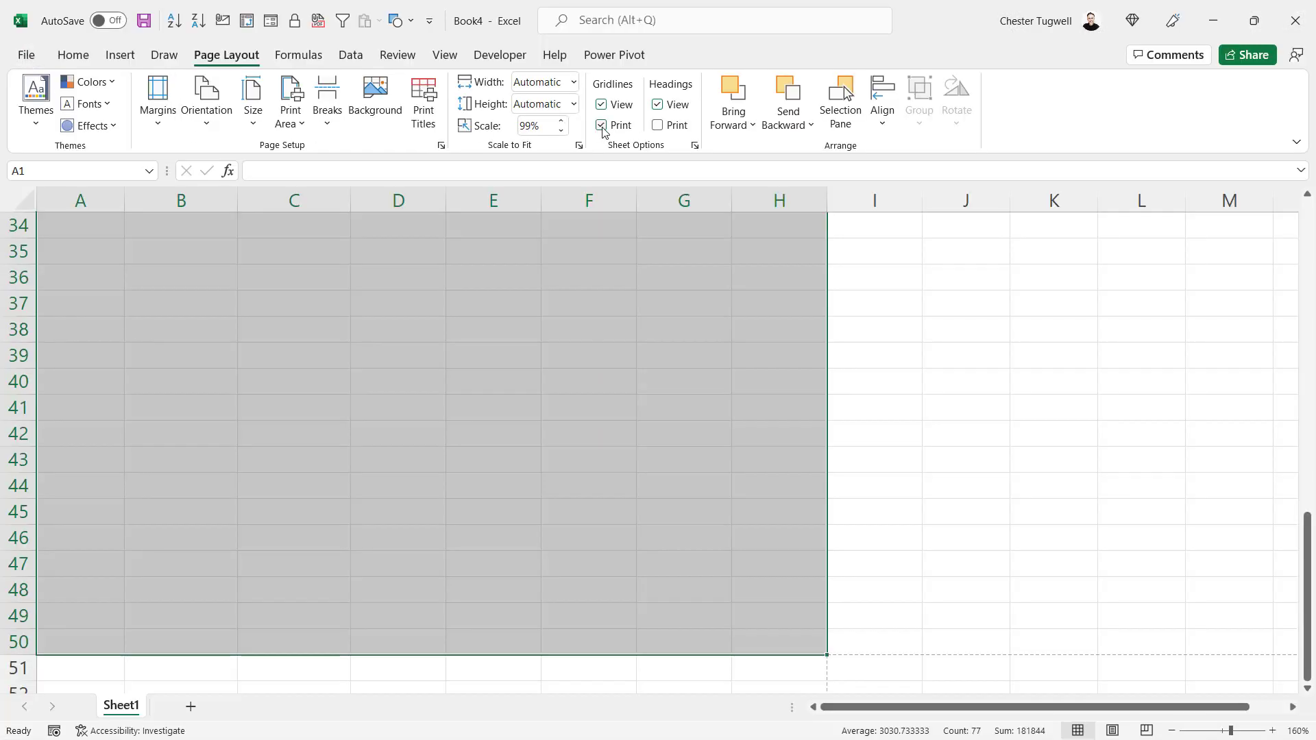
# Step: Untick Gridlines Print, confirm the gridline-free preview, and jump back to cell A1
pyautogui.click(601, 128)
pyautogui.click(601, 127)
pyautogui.click(25, 55)
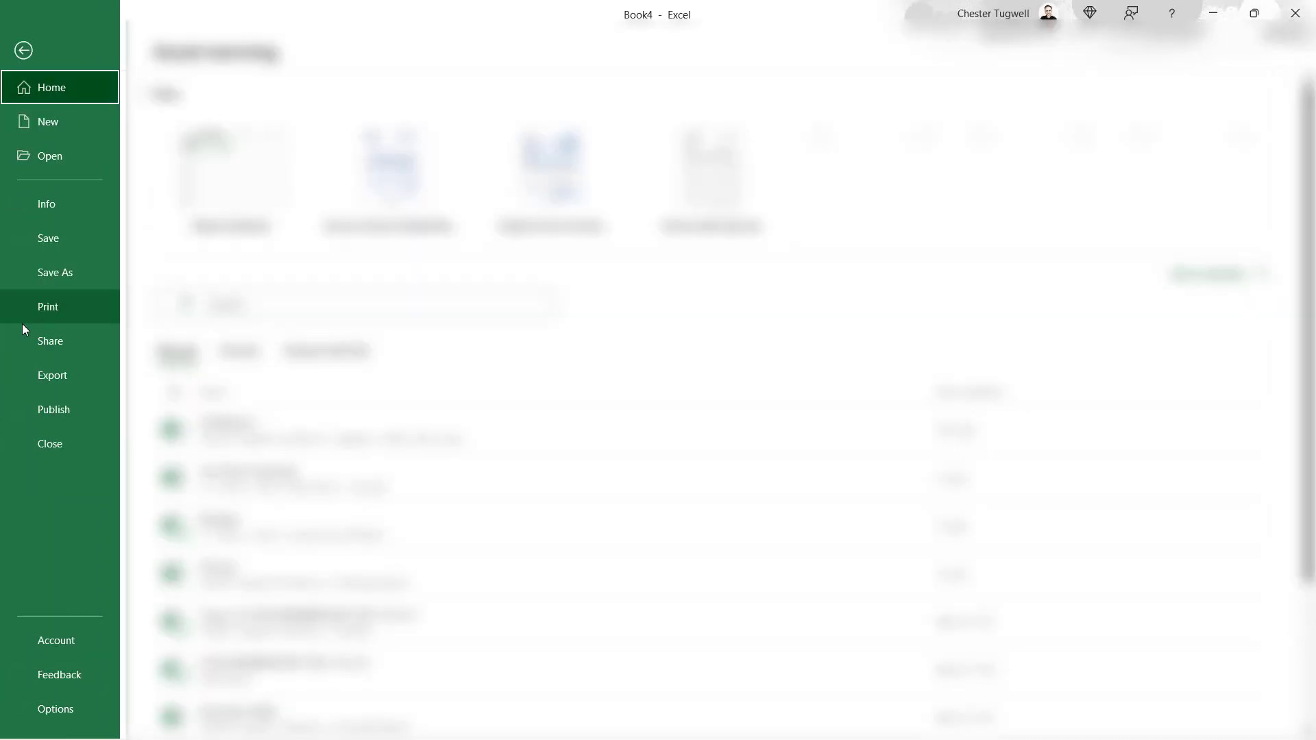
pyautogui.click(44, 307)
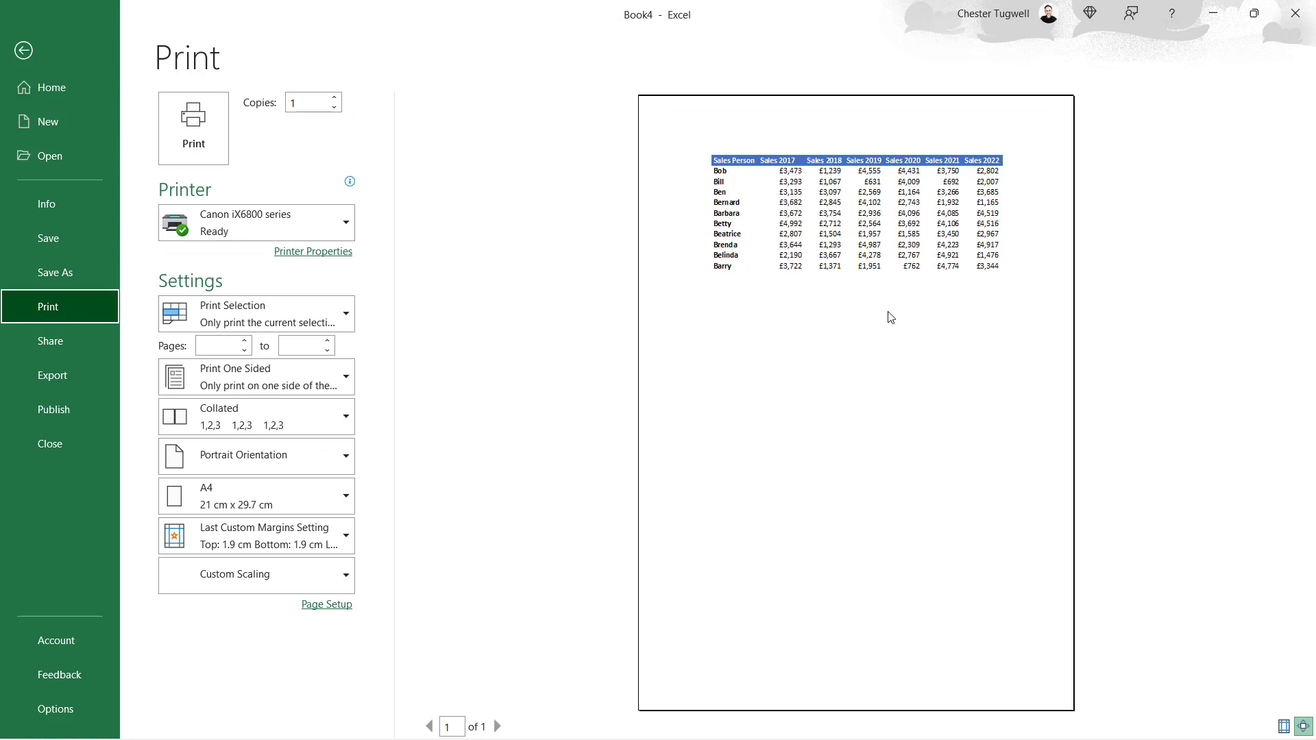
pyautogui.click(21, 57)
pyautogui.hotkey('ctrl', 'Home')
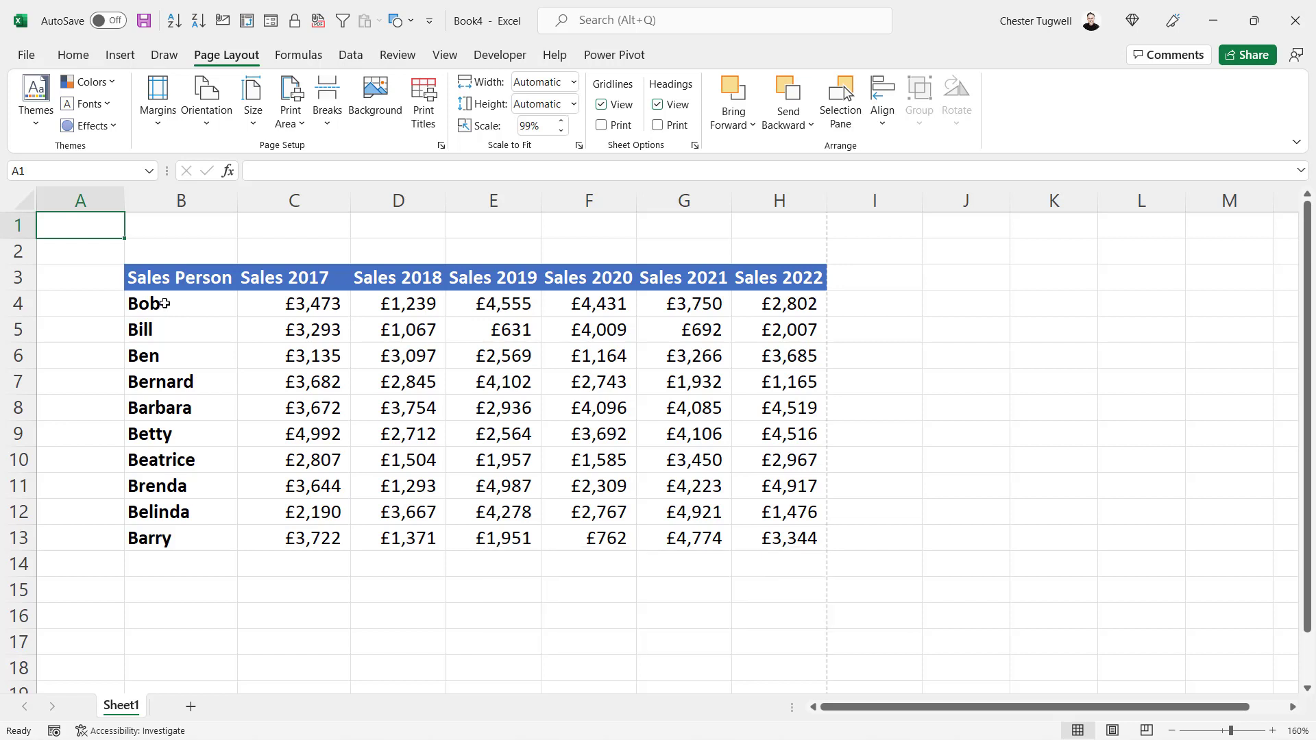
# Step: Apply All Borders to the sales figures in B4:H13
pyautogui.moveTo(183, 301); pyautogui.dragTo(757, 536)
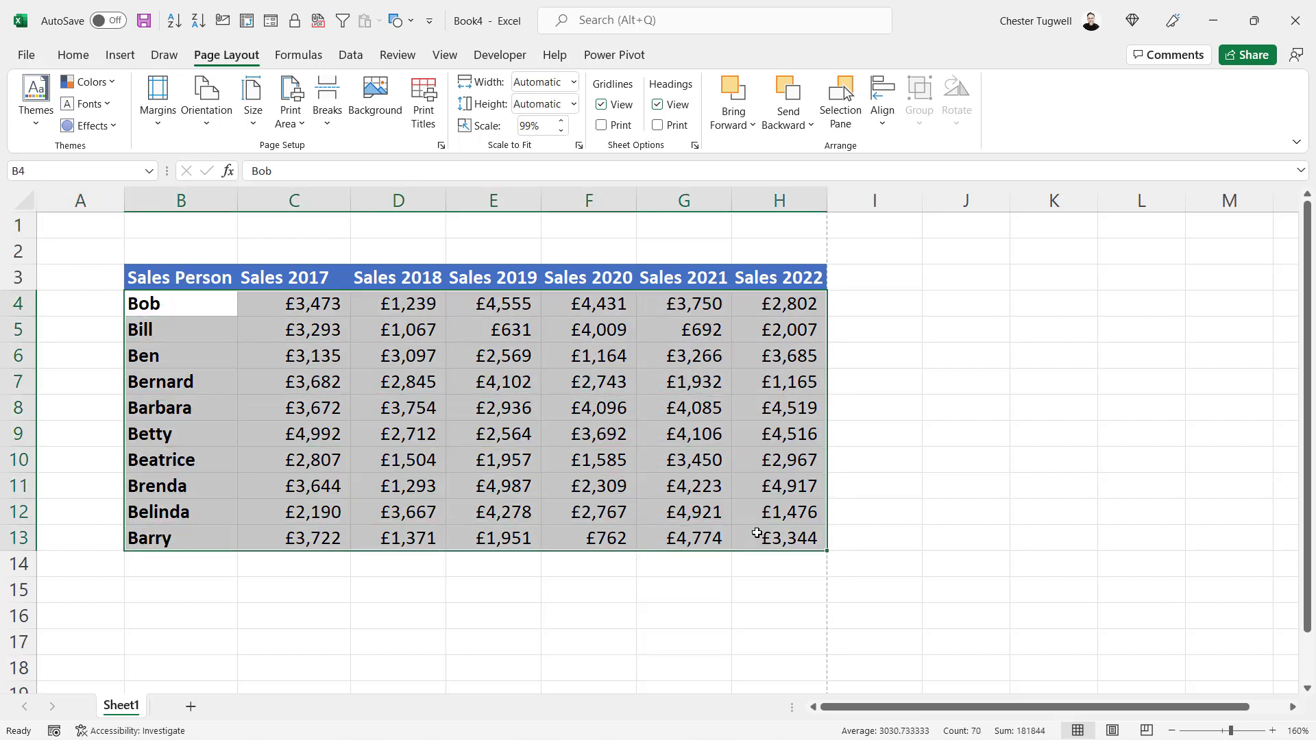
pyautogui.click(78, 58)
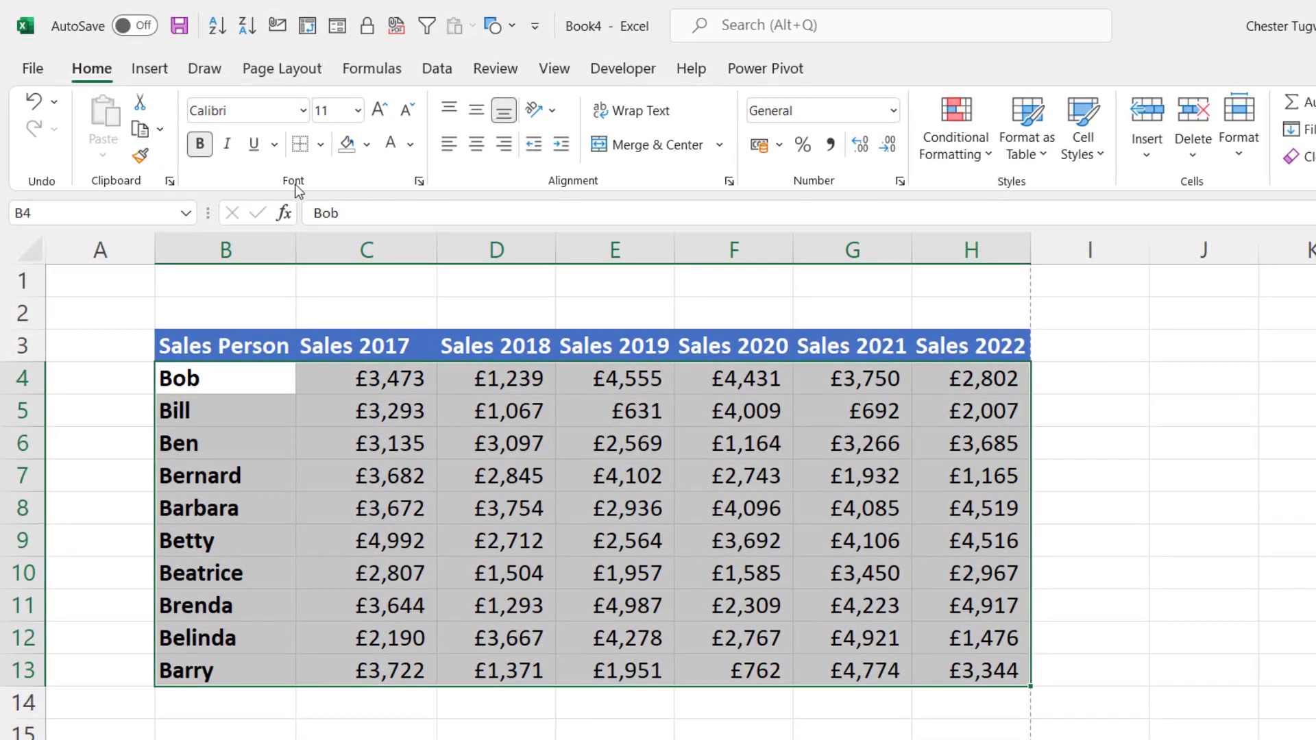
pyautogui.click(322, 149)
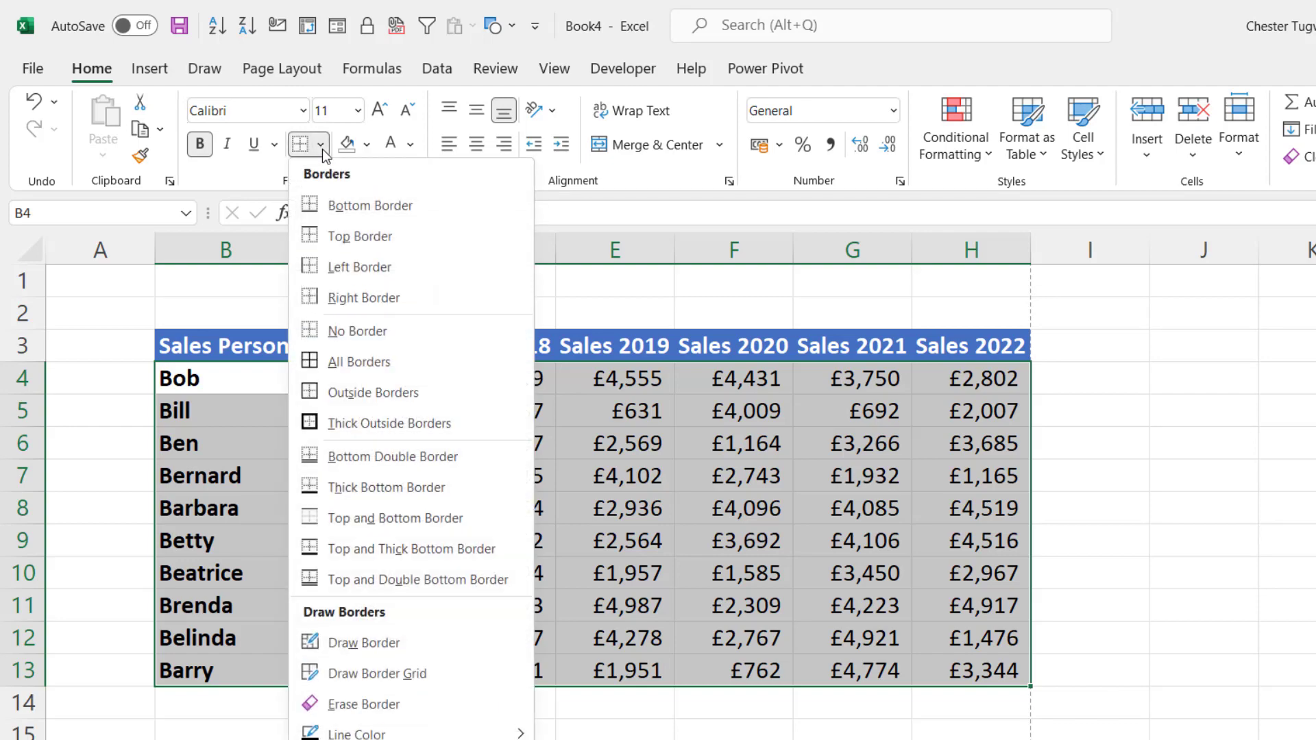
pyautogui.click(351, 360)
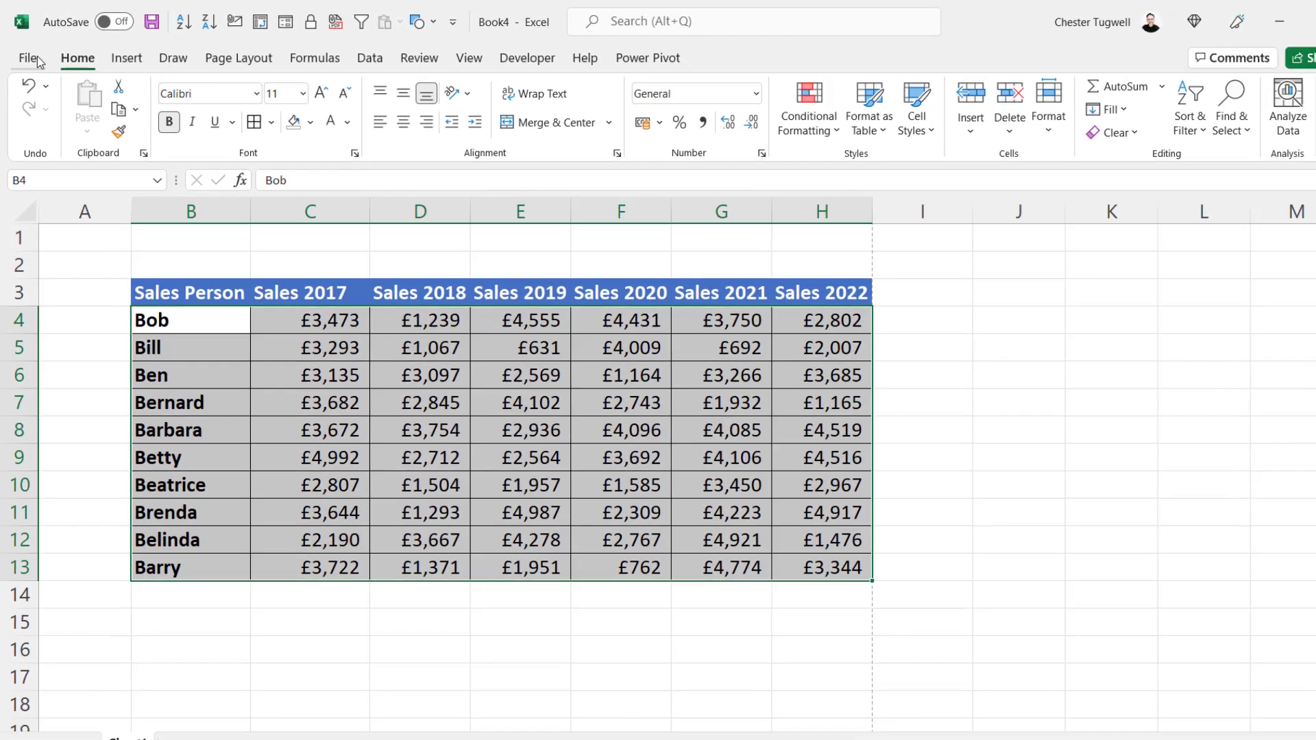
# Step: Change the print setting from Print Selection to Print Active Sheets
pyautogui.click(33, 67)
pyautogui.click(61, 310)
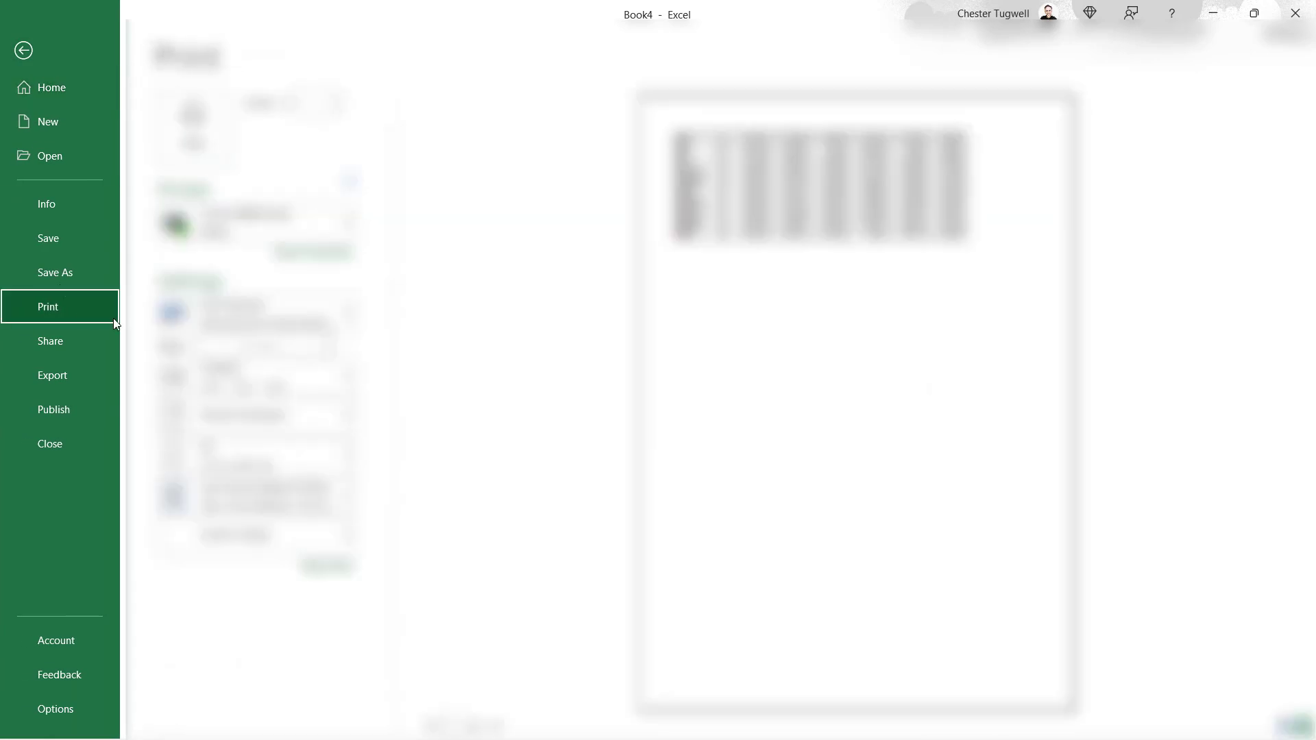
pyautogui.click(240, 322)
pyautogui.click(233, 353)
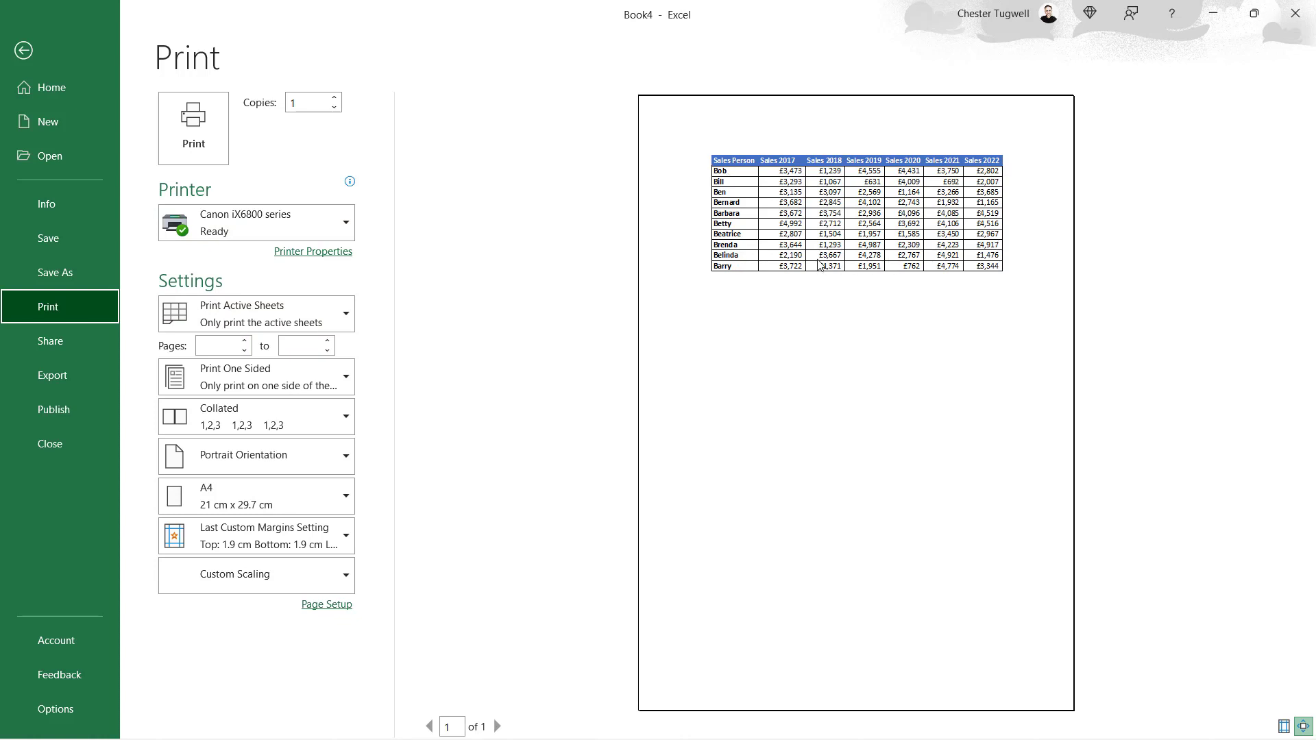
pyautogui.click(23, 50)
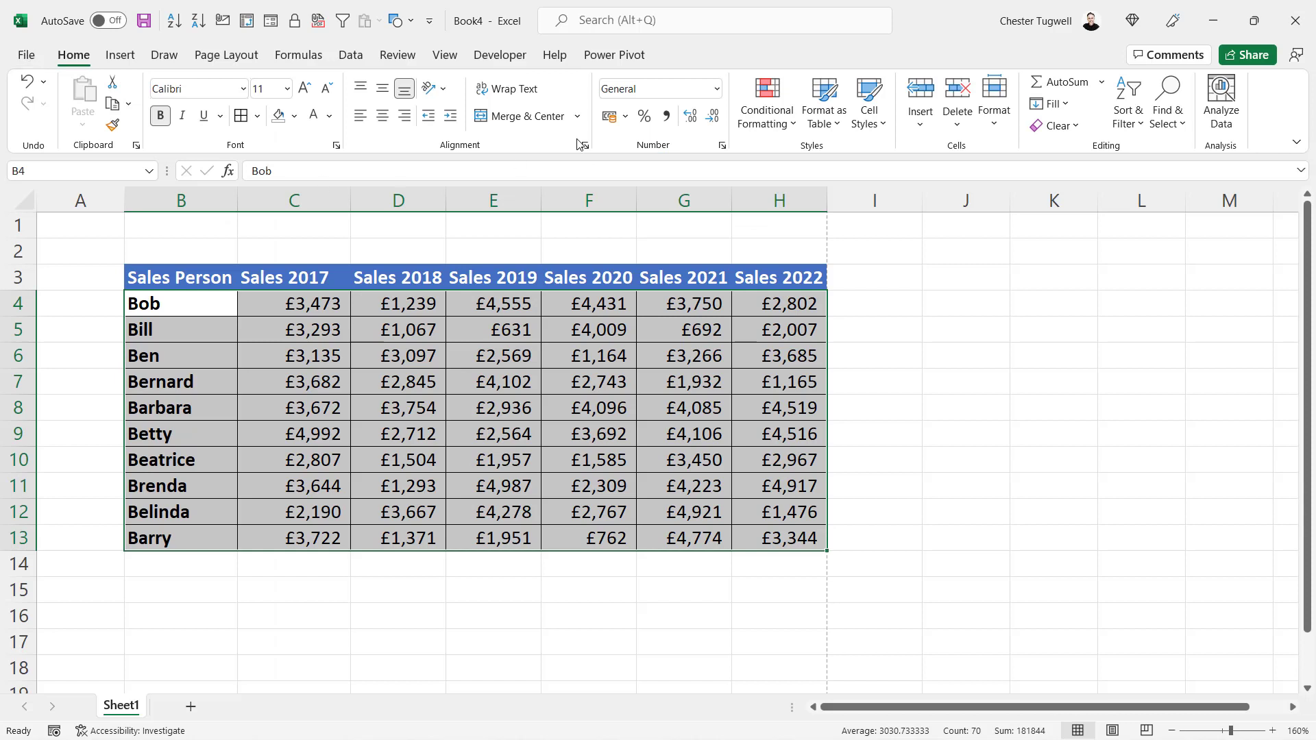
# Step: Tick Print under Gridlines in Page Layout Sheet Options
pyautogui.click(235, 55)
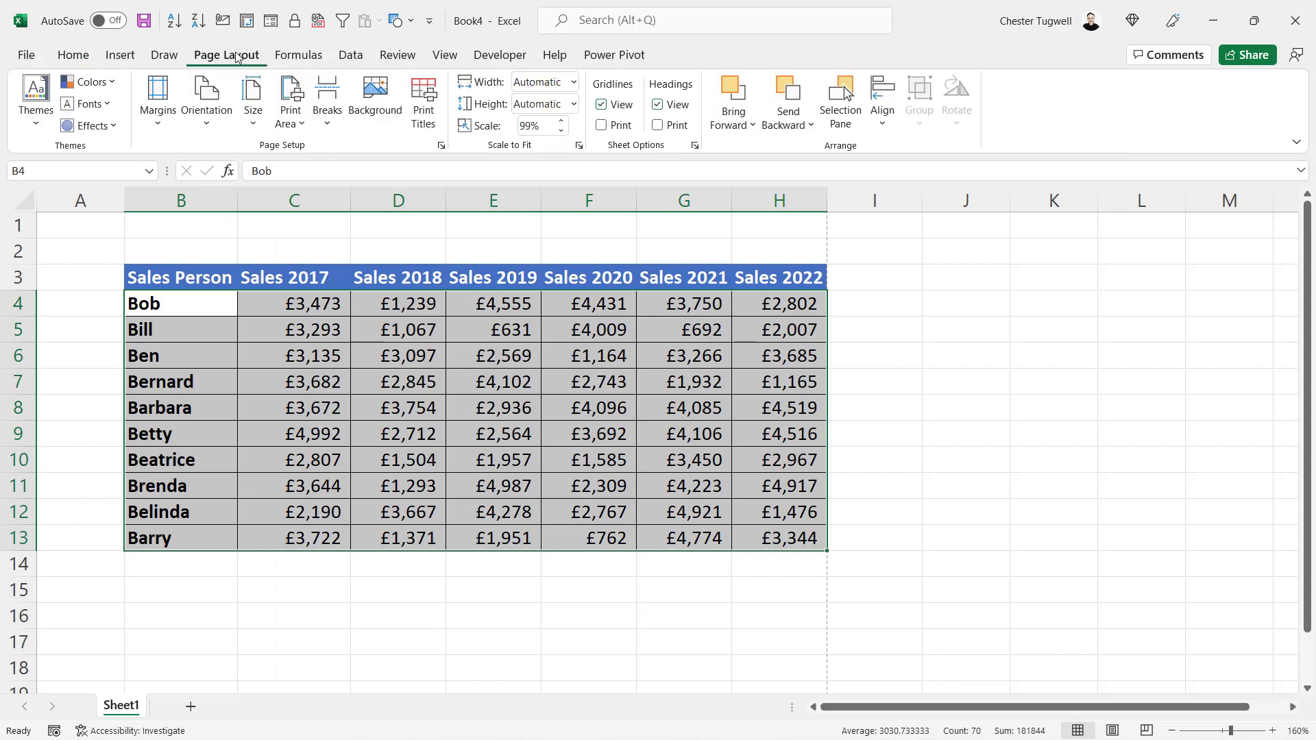
pyautogui.click(605, 126)
pyautogui.moveTo(182, 304); pyautogui.dragTo(756, 443)
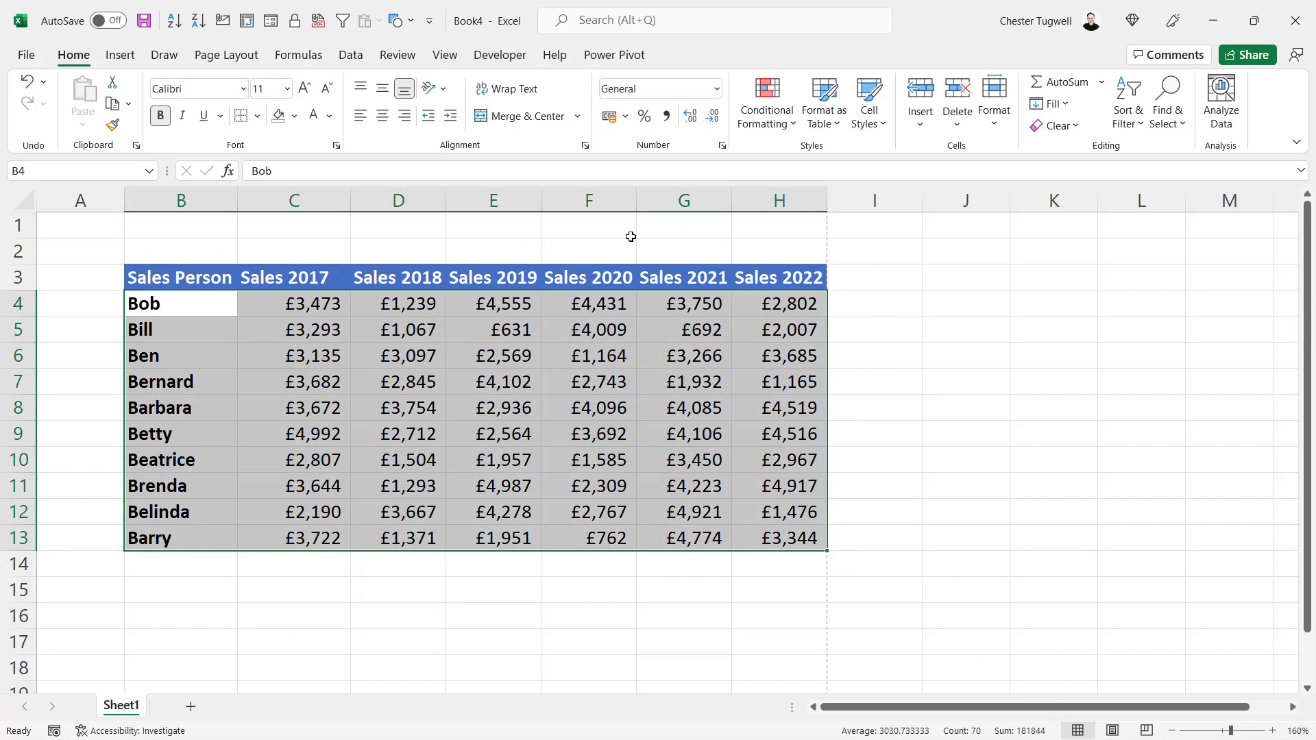
# Step: Set Gridline color to red in Excel Options > Advanced display options for Sheet1
pyautogui.click(25, 56)
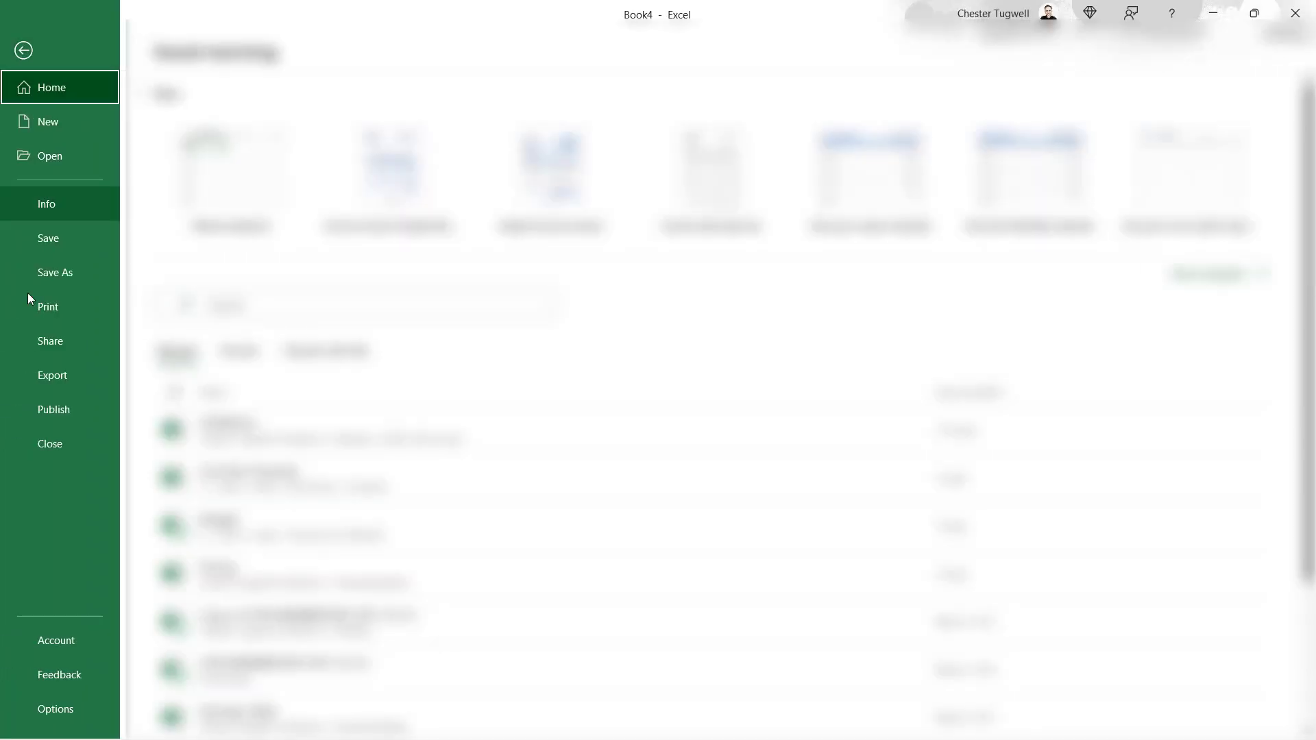
pyautogui.click(61, 719)
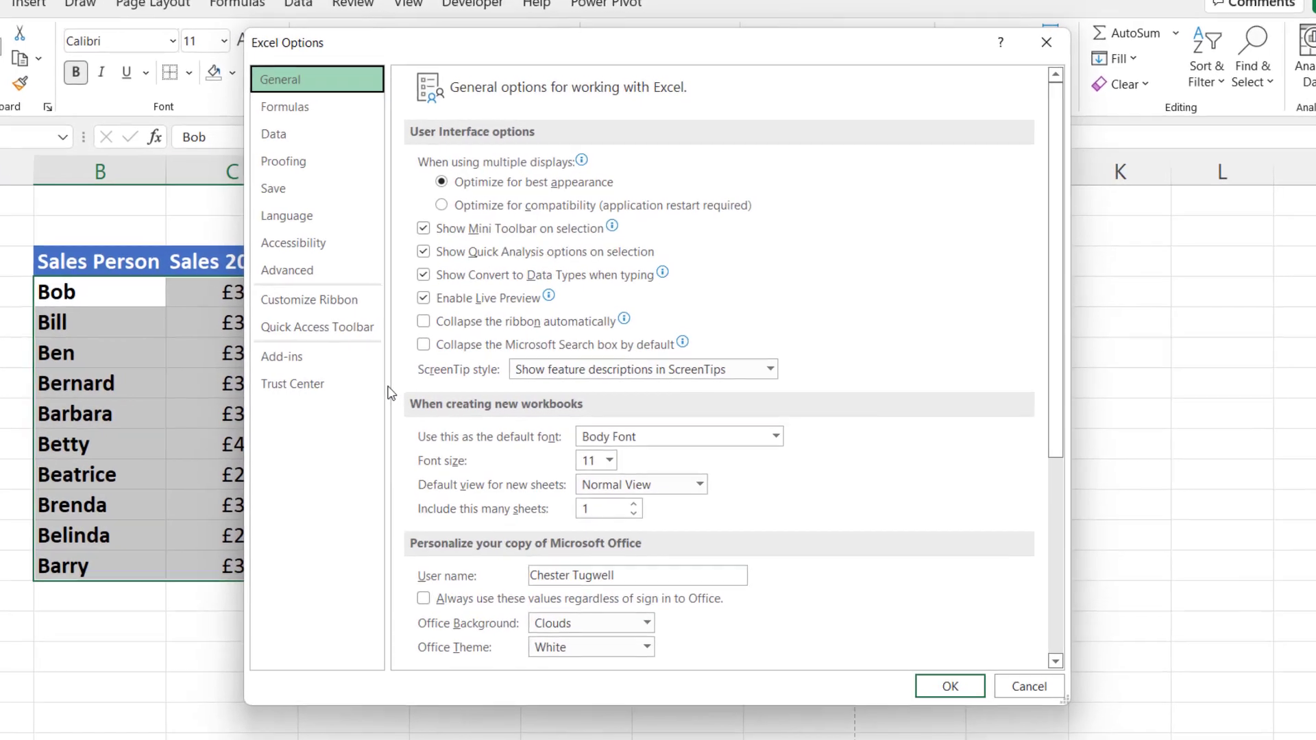
pyautogui.click(360, 286)
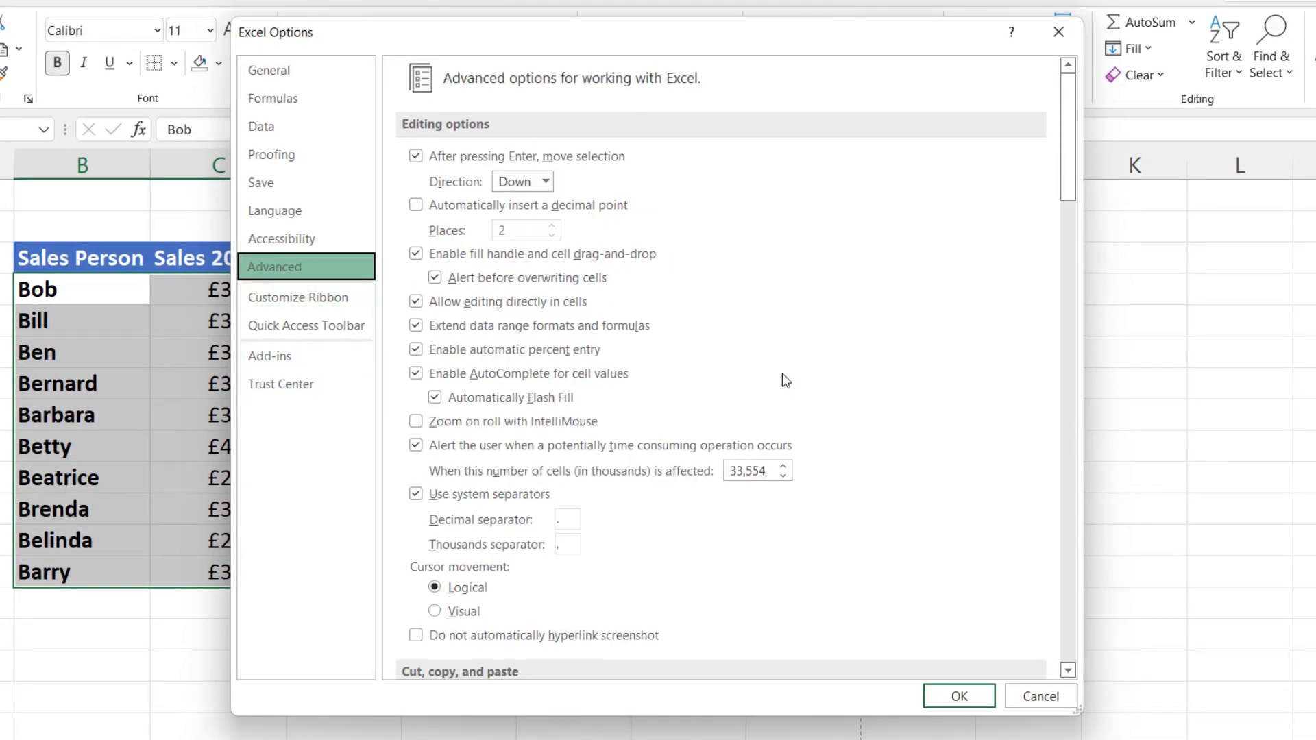
pyautogui.scroll(-15, 783, 376)
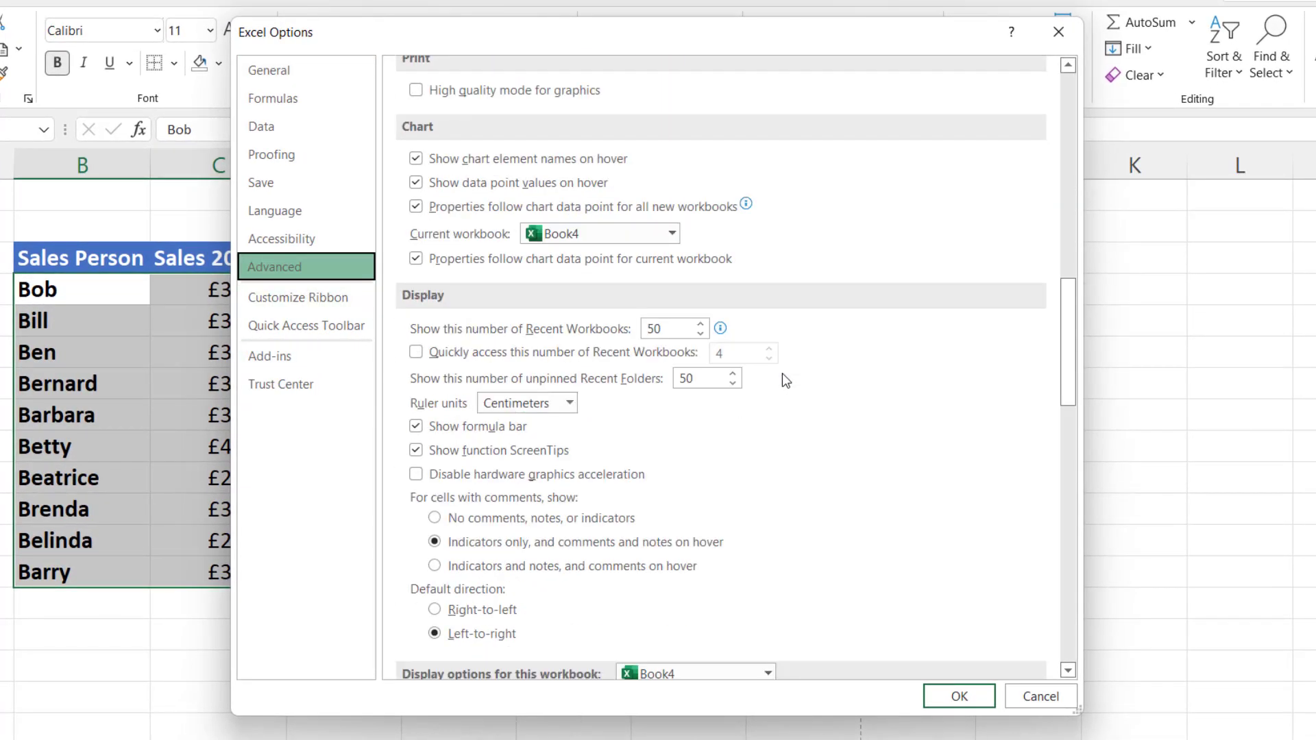
pyautogui.scroll(-14, 783, 372)
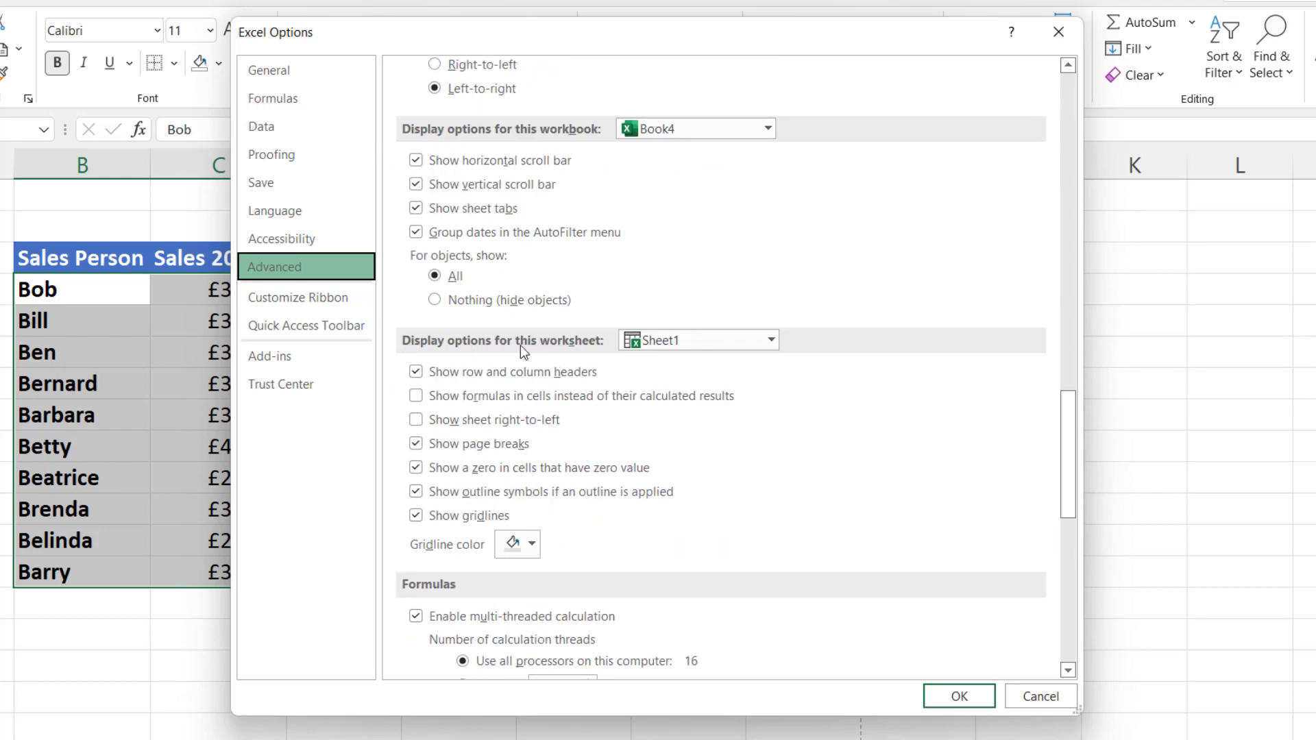
pyautogui.click(532, 546)
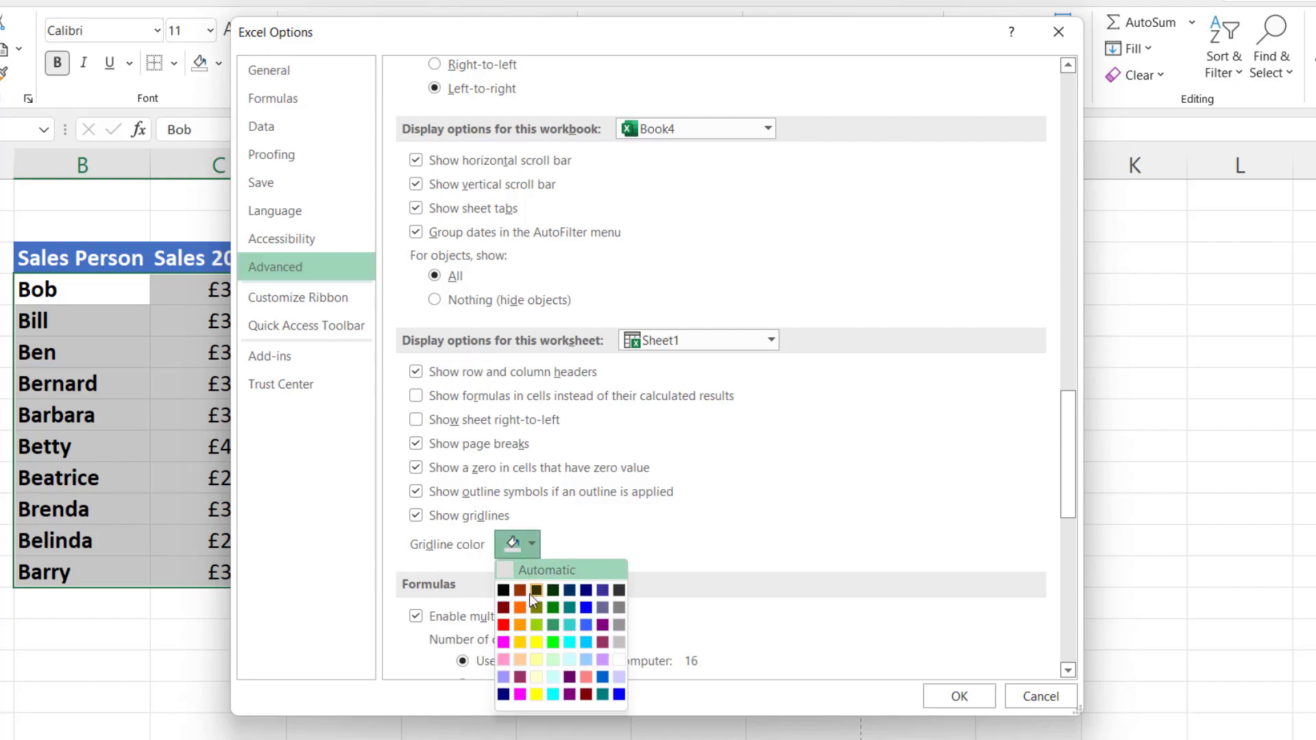
pyautogui.click(503, 625)
pyautogui.click(956, 694)
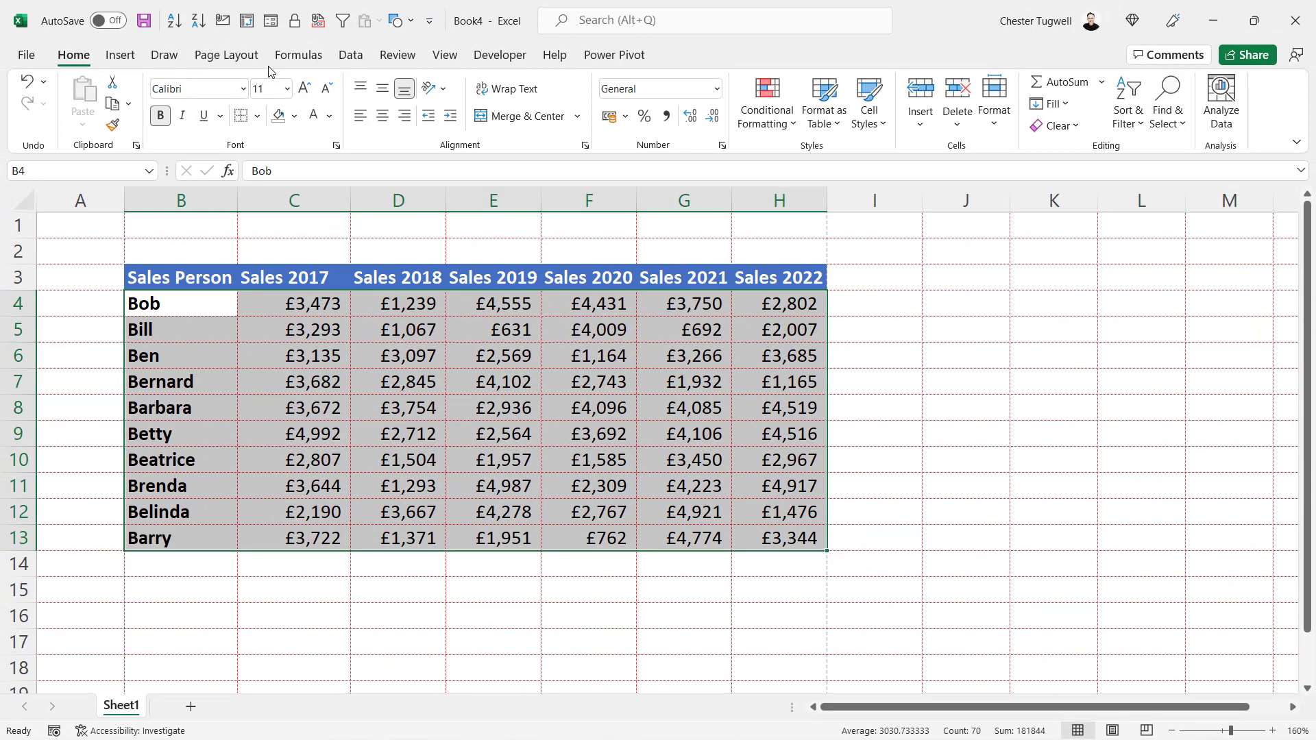
# Step: Preview the one-page A4 printout of the sales table with red gridlines
pyautogui.click(226, 54)
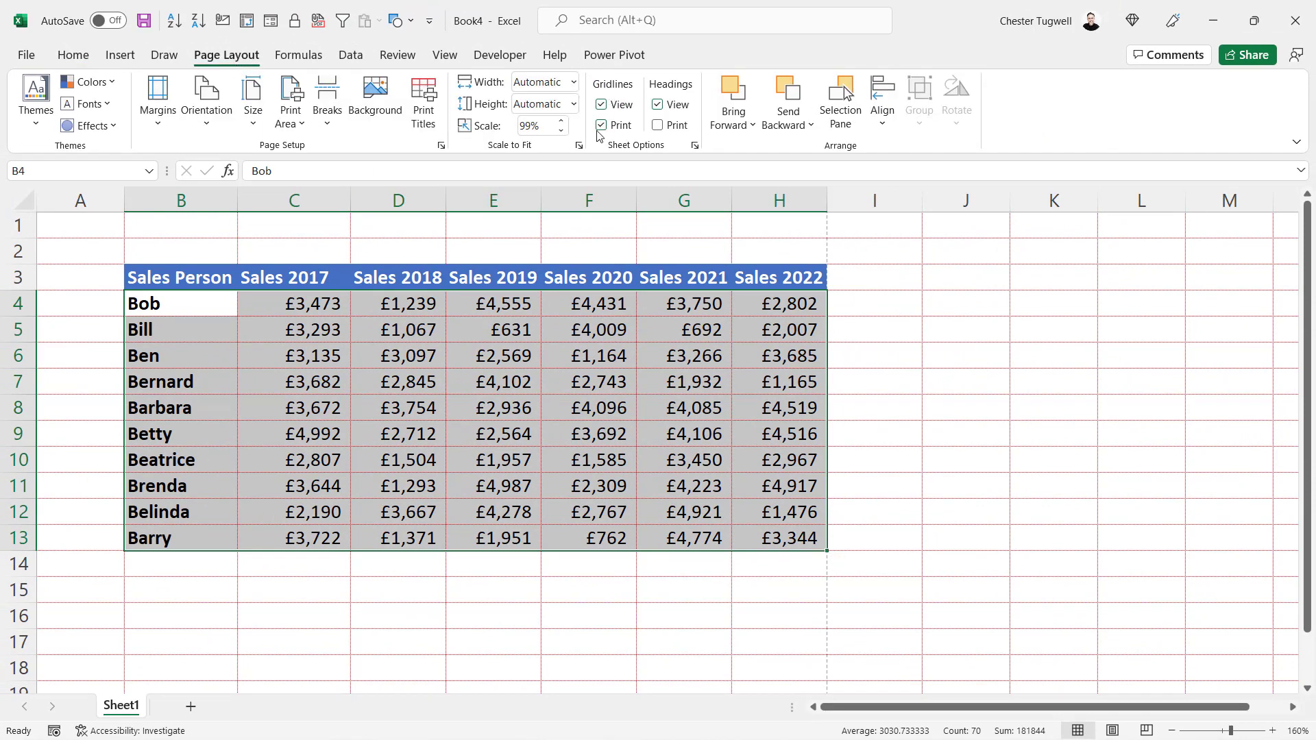
pyautogui.click(26, 55)
pyautogui.click(54, 312)
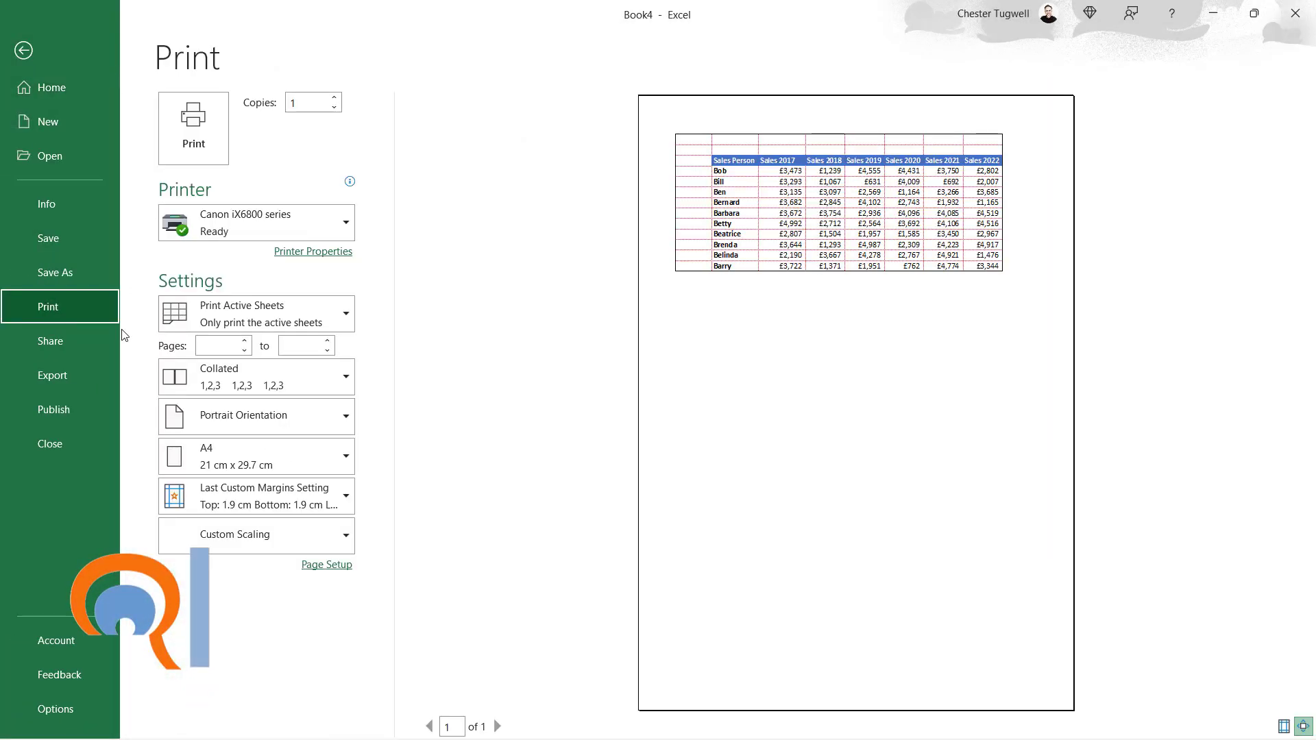